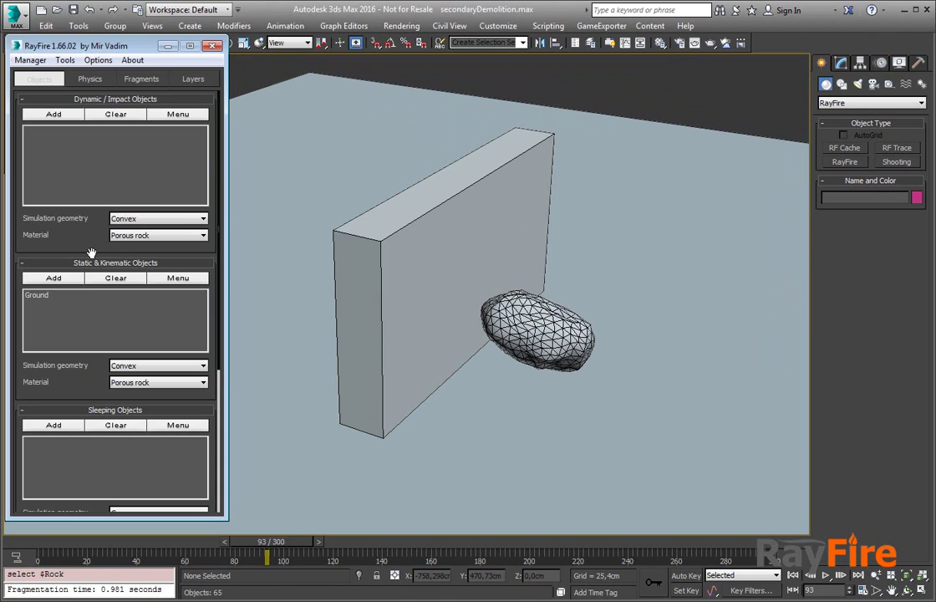
Step: Examine the wall and rock in the scene, scrubbing the animation between impact and frame 14
middle_drag(474, 398, 338, 361)
scroll(311, 381, down, 3)
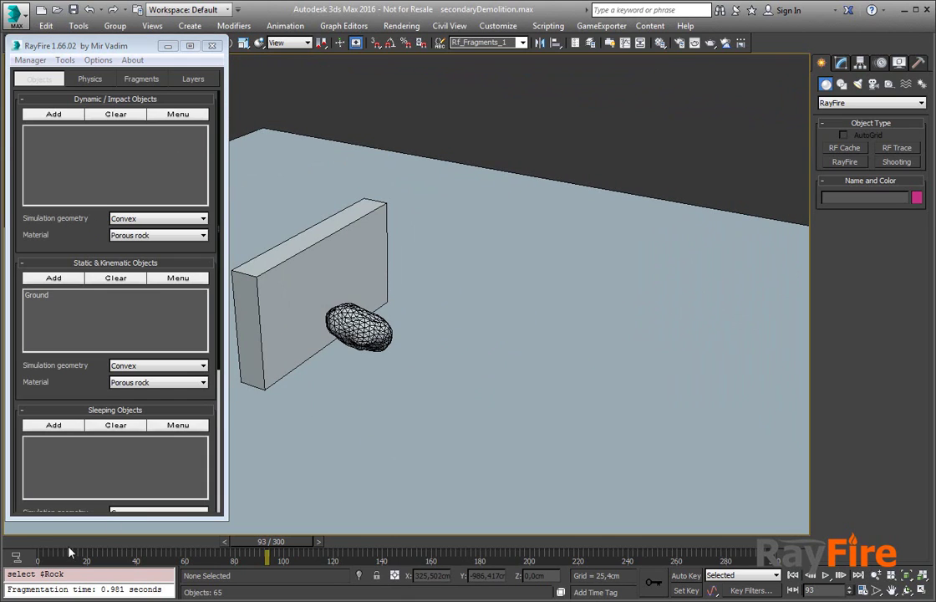
drag(91, 543, 143, 543)
click(285, 332)
middle_drag(286, 332, 557, 351)
click(635, 350)
drag(134, 541, 74, 549)
alt+middle_drag(439, 361, 518, 301)
scroll(485, 300, up, 5)
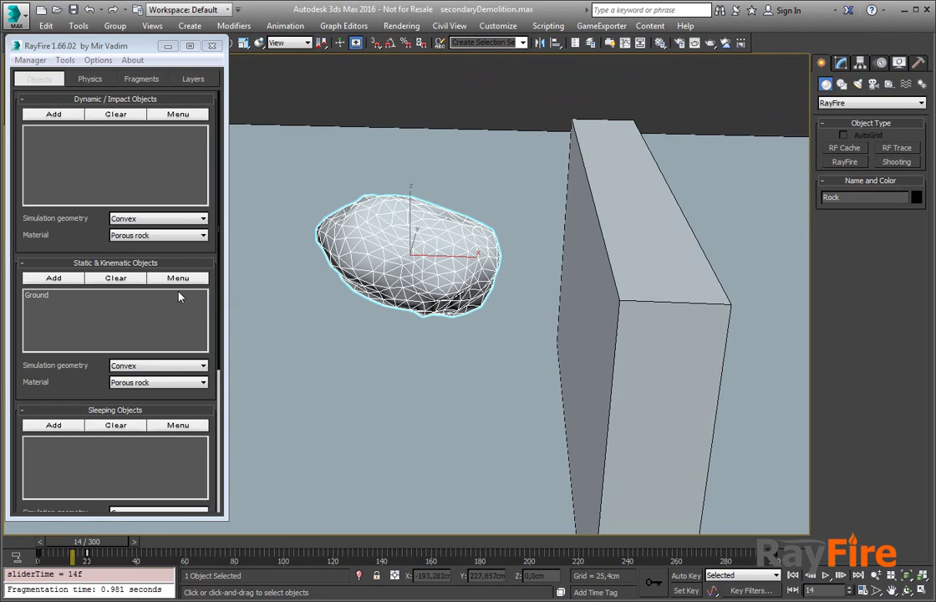
Step: Add the Rock to the Dynamic / Impact Objects list and the Wall to the Sleeping Objects list
click(82, 236)
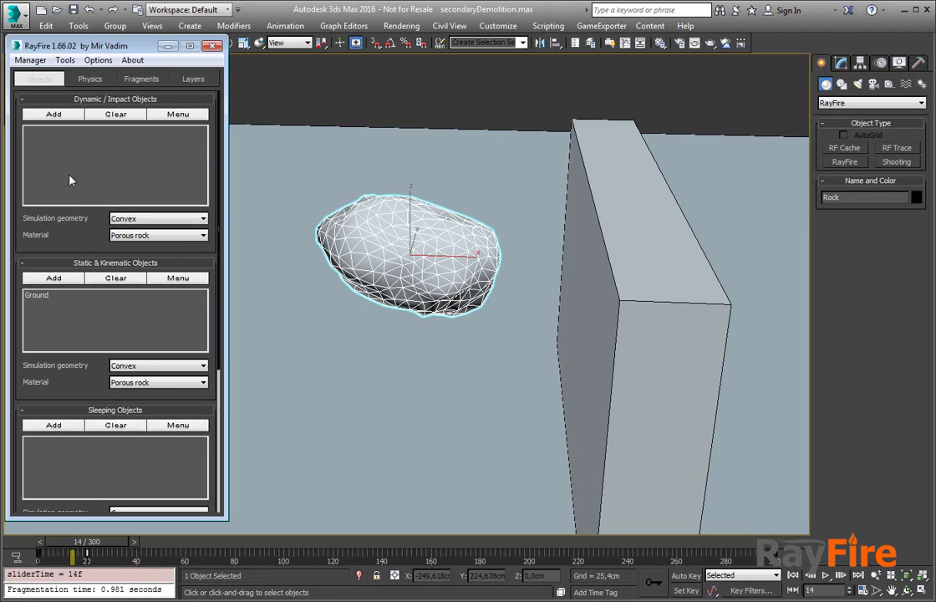
click(54, 115)
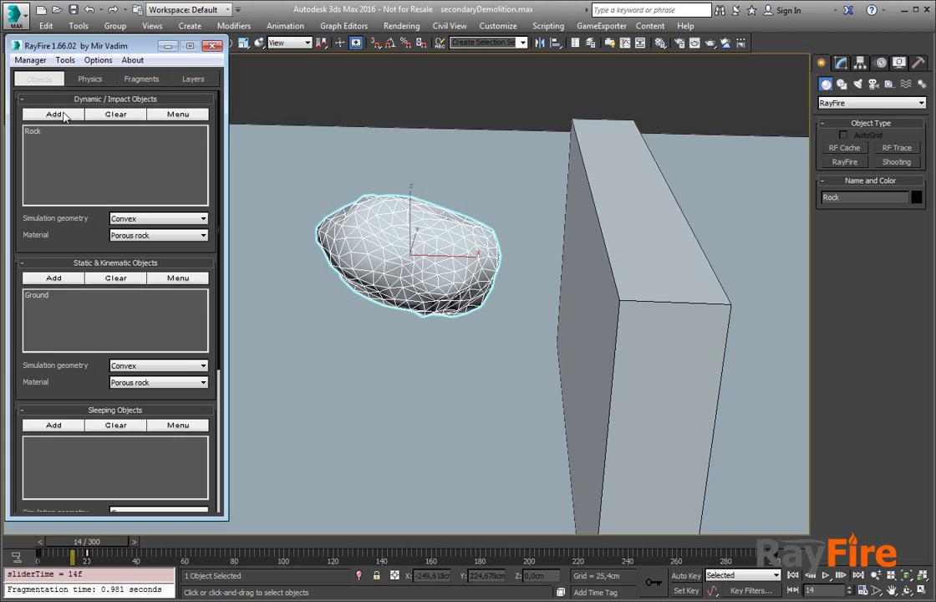
click(619, 307)
scroll(56, 323, down, 3)
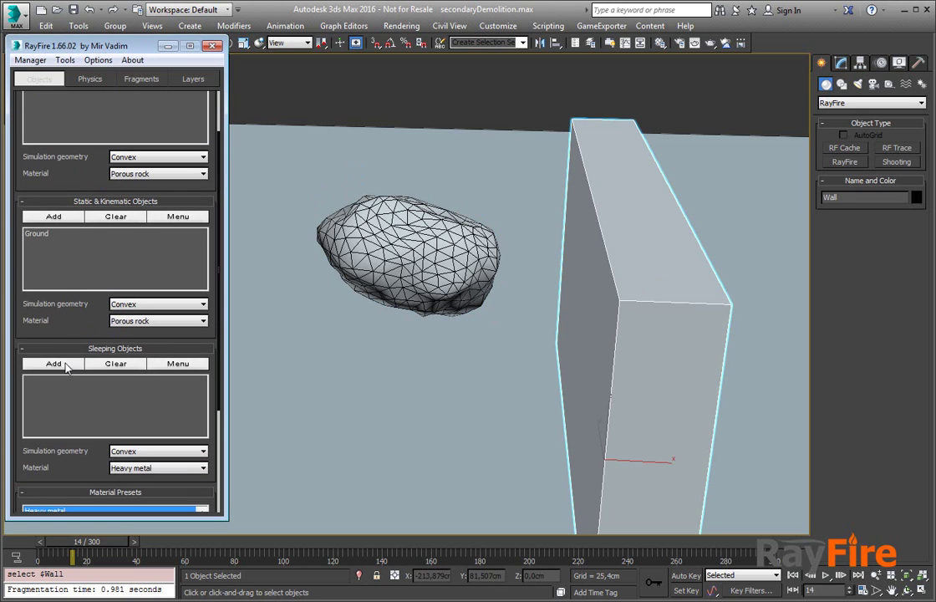
click(54, 363)
drag(70, 320, 57, 368)
Step: Check the simulation materials assigned to the rock's dynamic group and the wall's sleeping group
click(349, 240)
scroll(85, 203, up, 1)
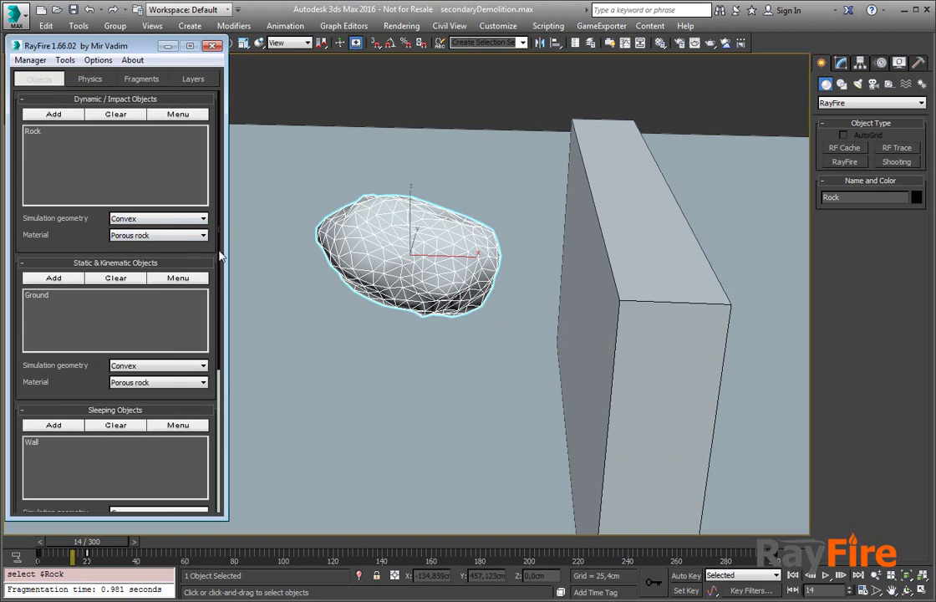
click(150, 236)
click(135, 237)
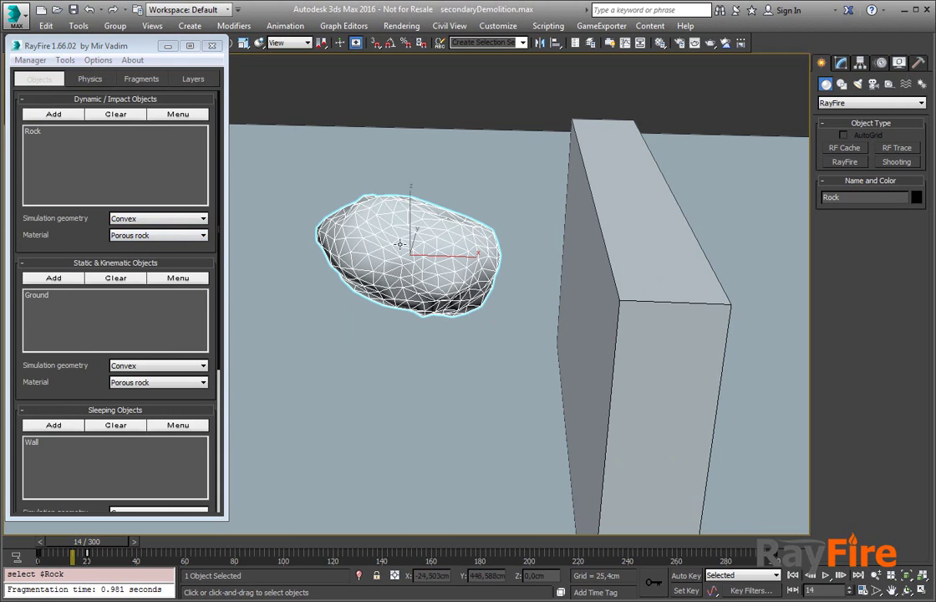
scroll(82, 234, down, 5)
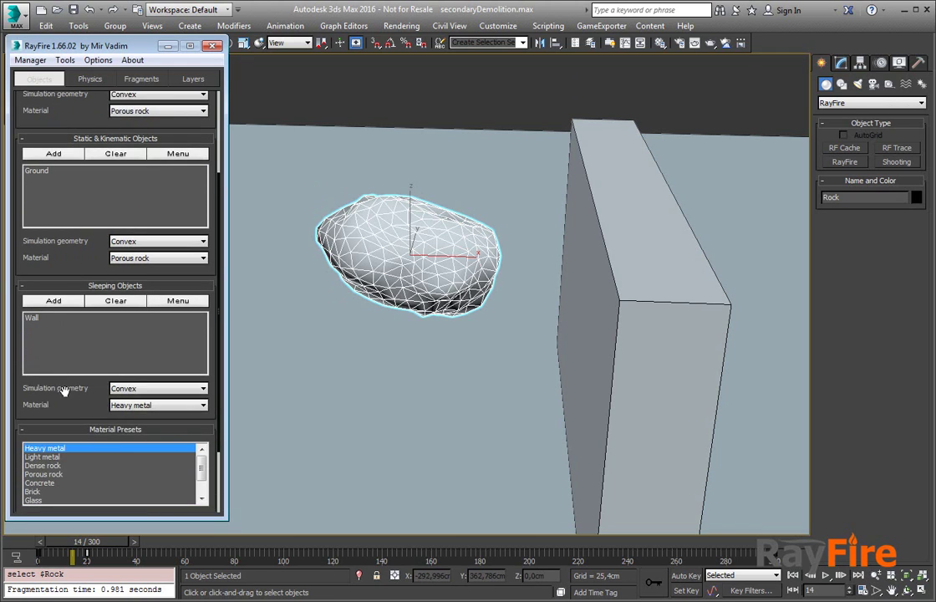
click(125, 382)
click(125, 393)
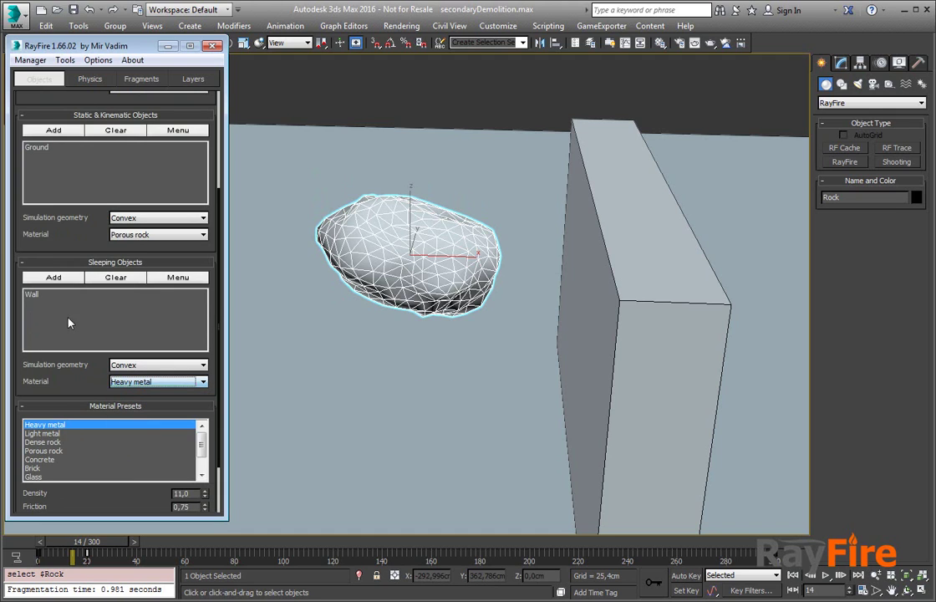
click(39, 295)
click(569, 264)
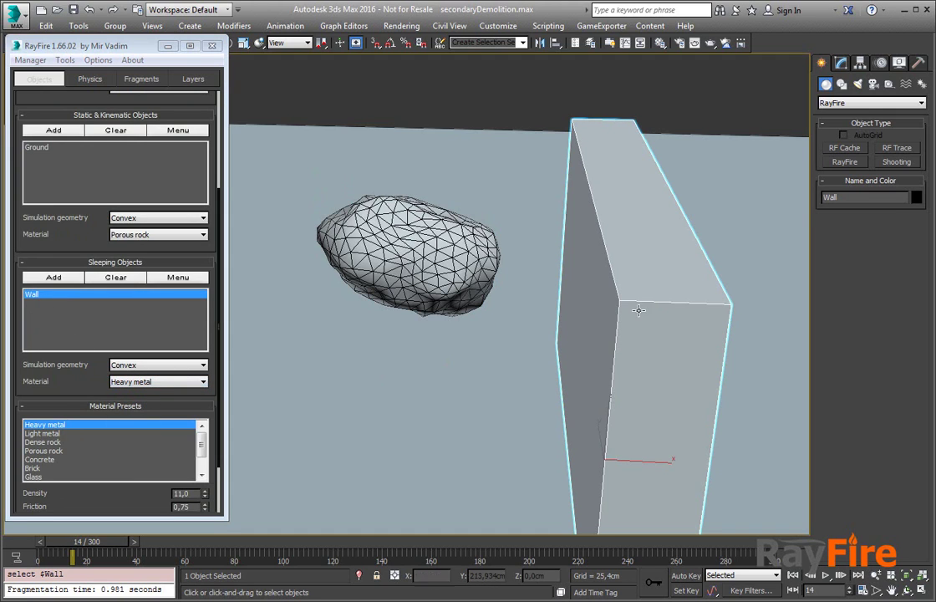
scroll(82, 244, up, 5)
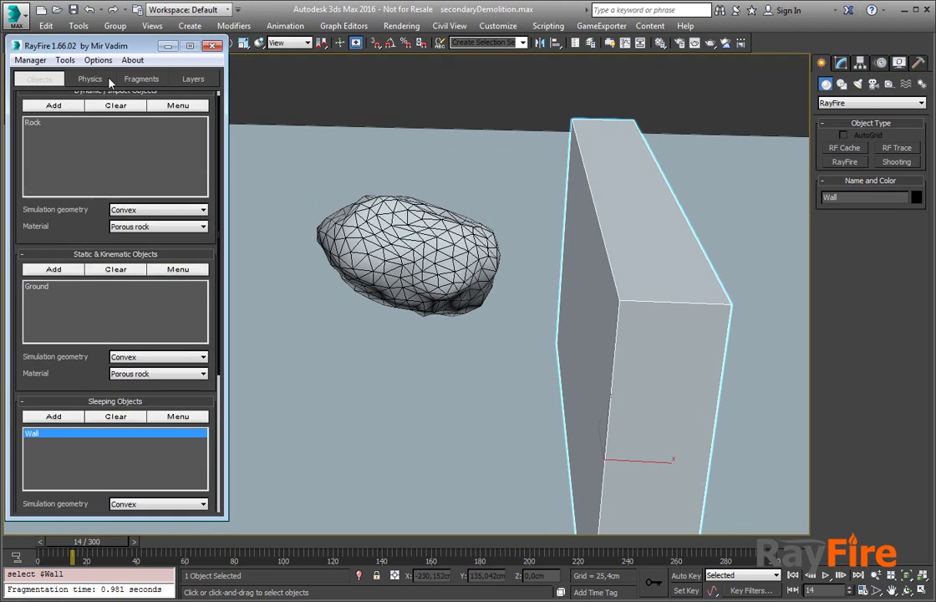
Step: Preview the physics simulation with Demolish geometry turned off, and cancel the preview
click(91, 78)
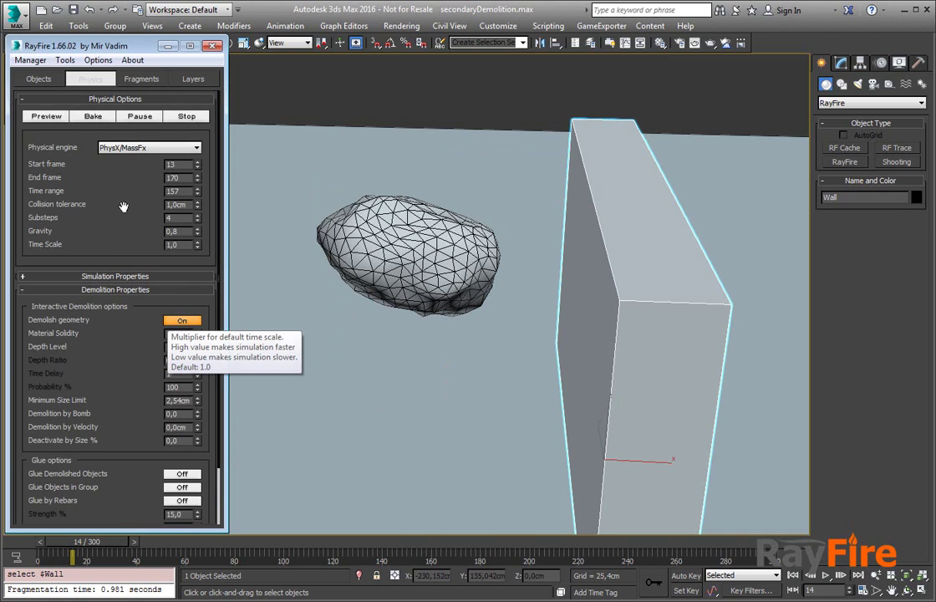
click(46, 116)
click(173, 321)
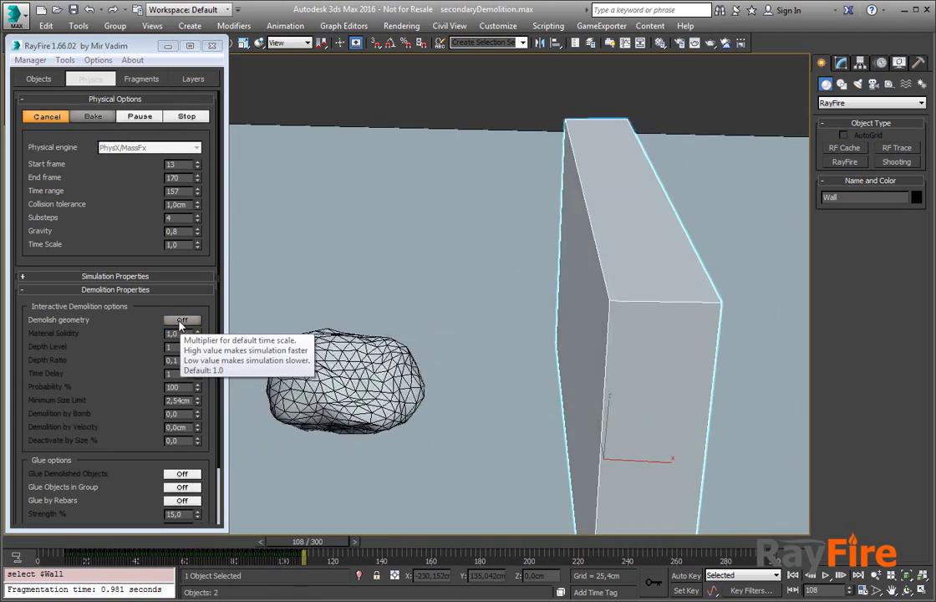
click(48, 118)
Step: Select the rock and move the timeline to frame 13, where the simulation starts
middle_drag(468, 322, 394, 286)
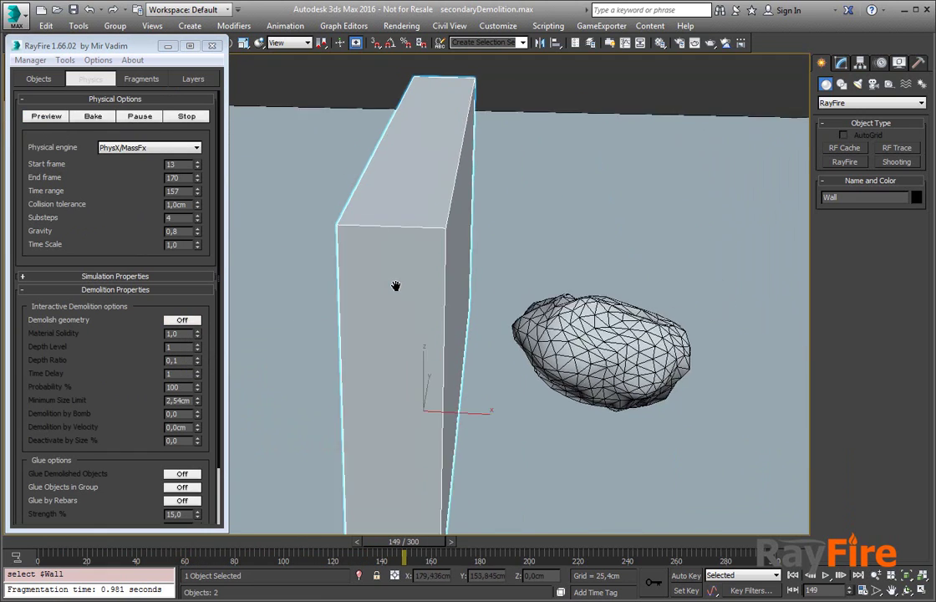
scroll(394, 286, down, 4)
click(480, 321)
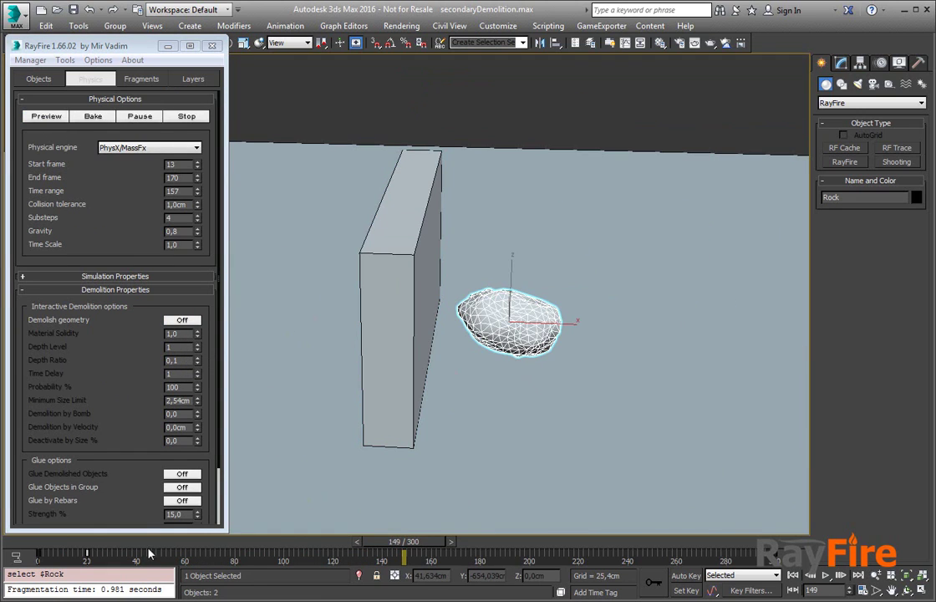
drag(146, 551, 75, 548)
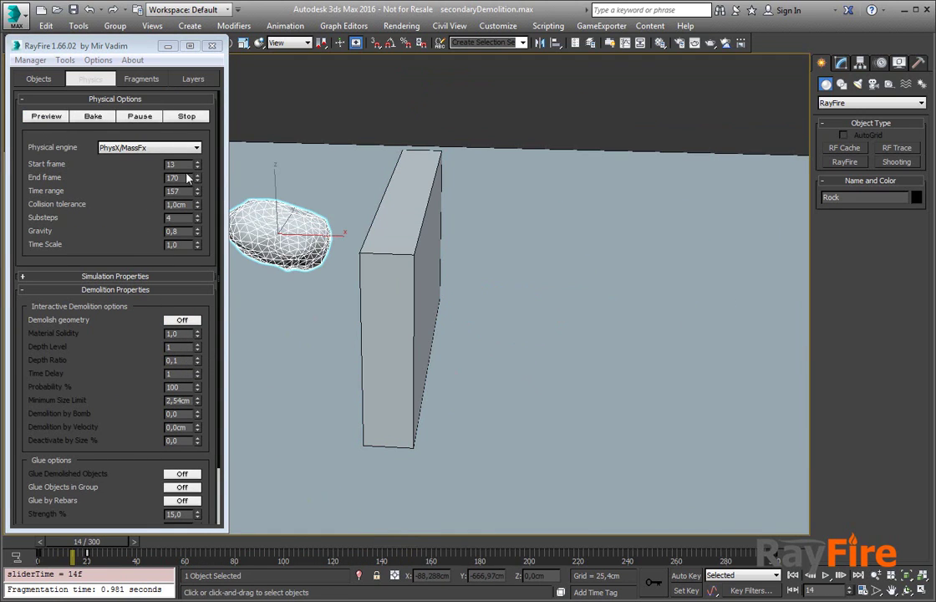
click(143, 168)
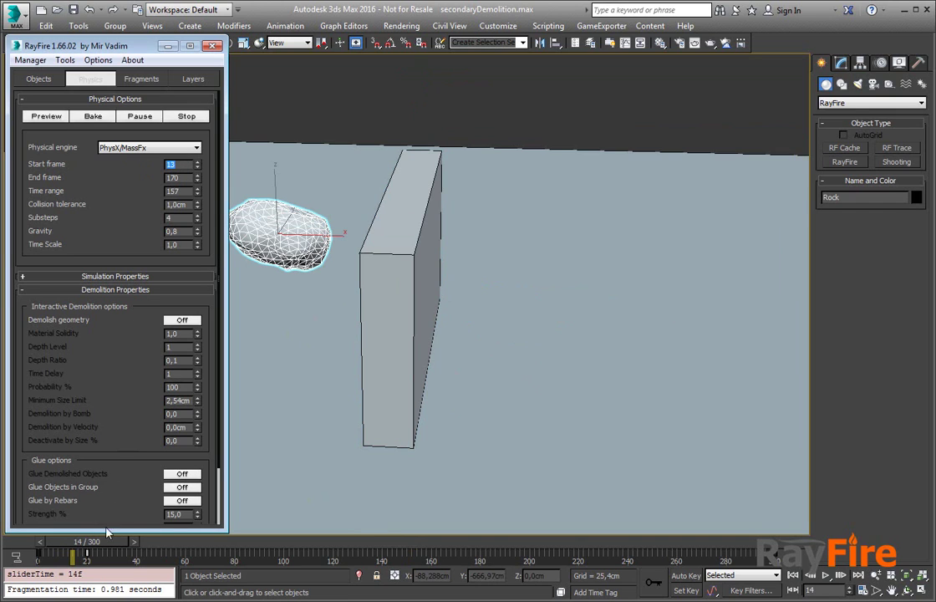
drag(103, 543, 100, 548)
Step: Examine the rock's starting position in front of the wall from several angles
alt+middle_drag(292, 296, 556, 286)
middle_drag(556, 286, 599, 294)
scroll(599, 294, up, 3)
alt+middle_drag(531, 305, 589, 297)
middle_drag(589, 297, 675, 292)
middle_drag(553, 286, 485, 278)
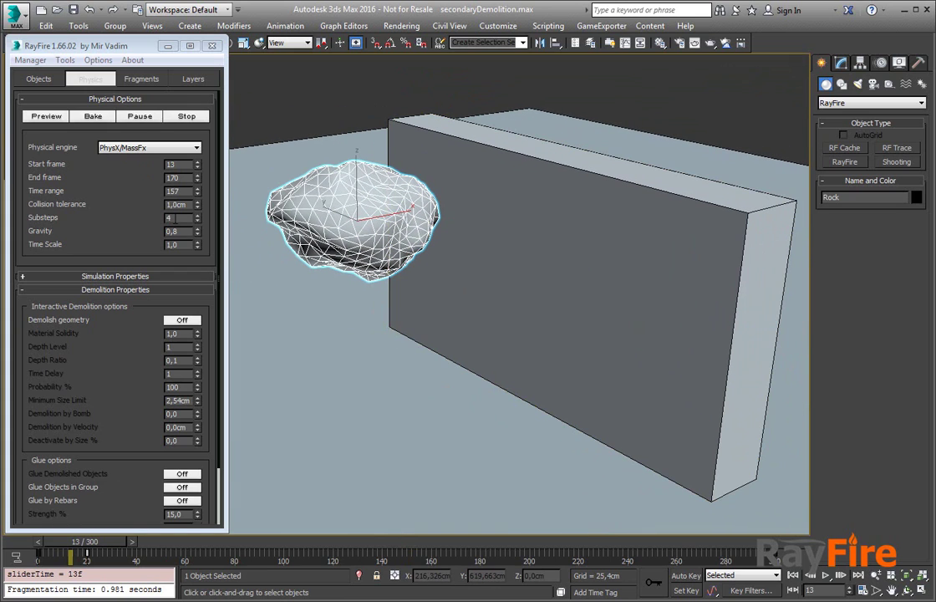
click(320, 171)
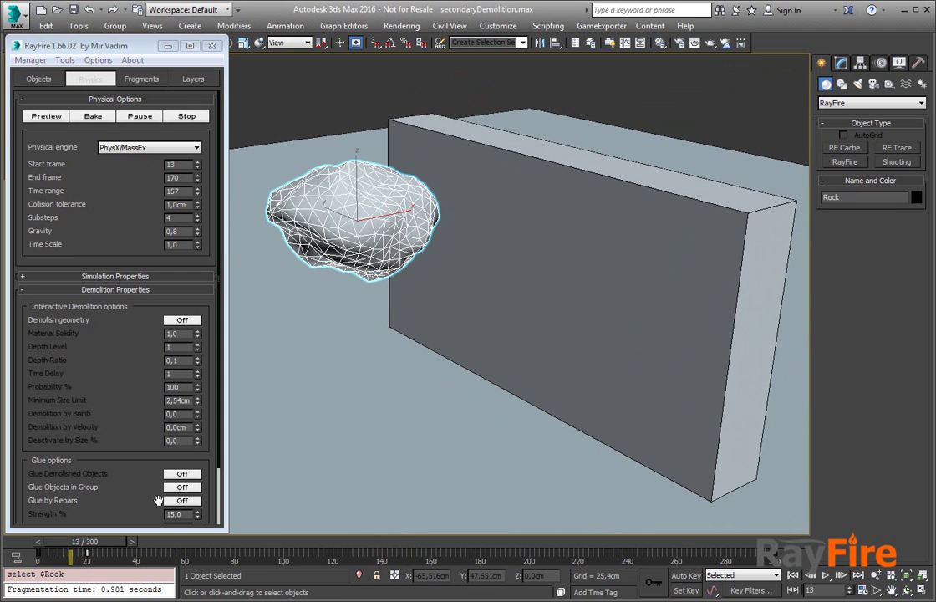
alt+middle_drag(502, 276, 476, 232)
alt+middle_drag(443, 272, 470, 269)
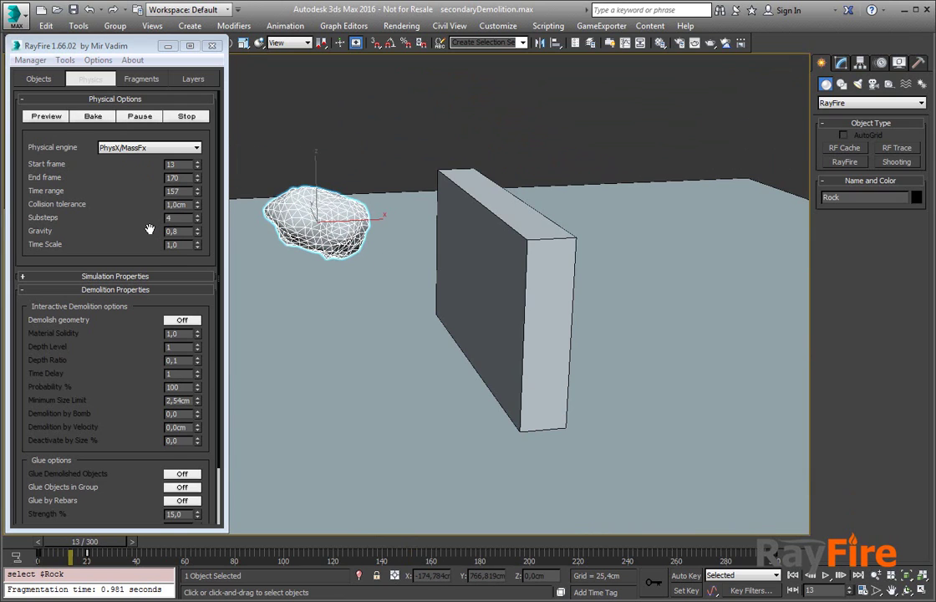
Step: Turn on Demolish geometry and bake the simulation for a trial run, cancelling it after the impact
drag(148, 228, 157, 190)
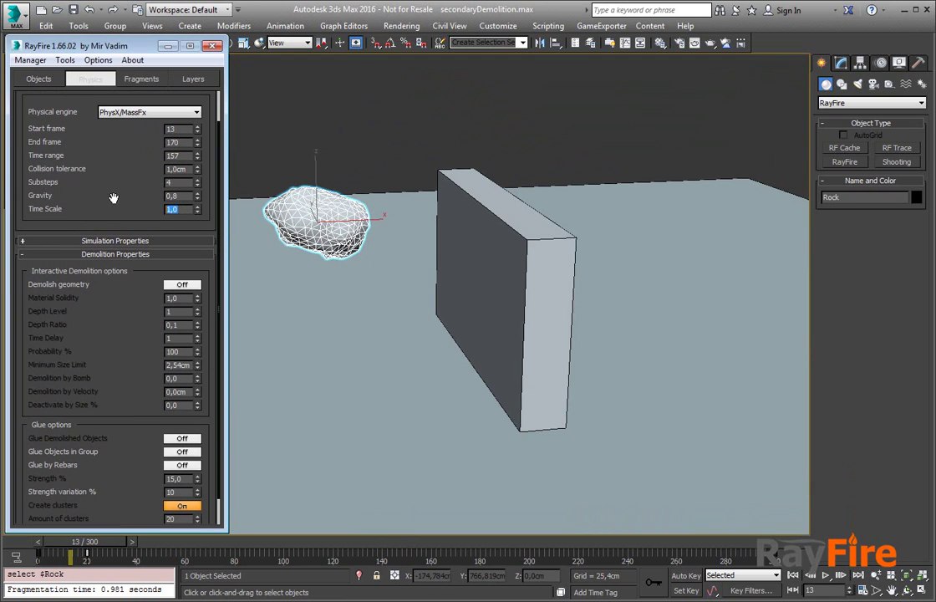
scroll(110, 159, down, 2)
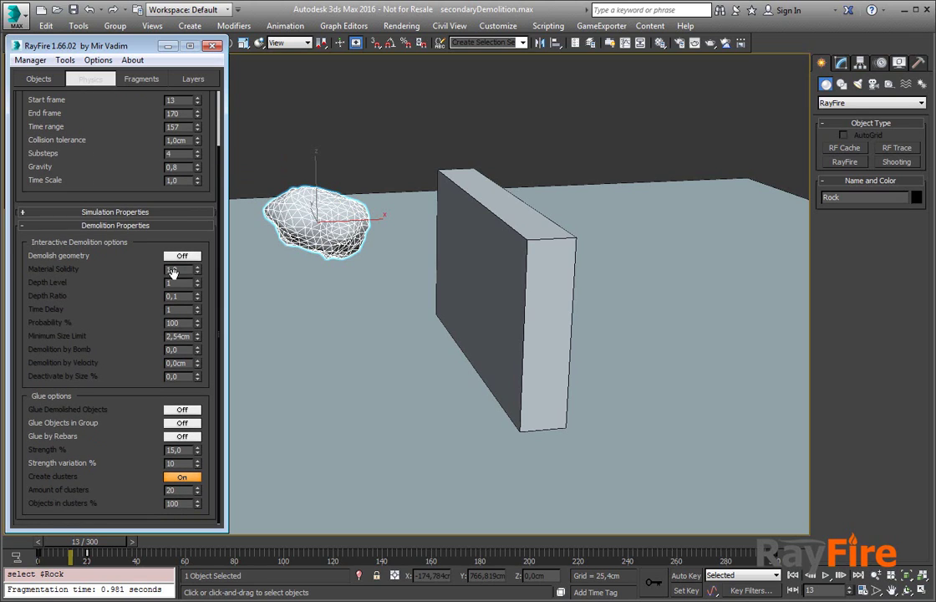
click(182, 256)
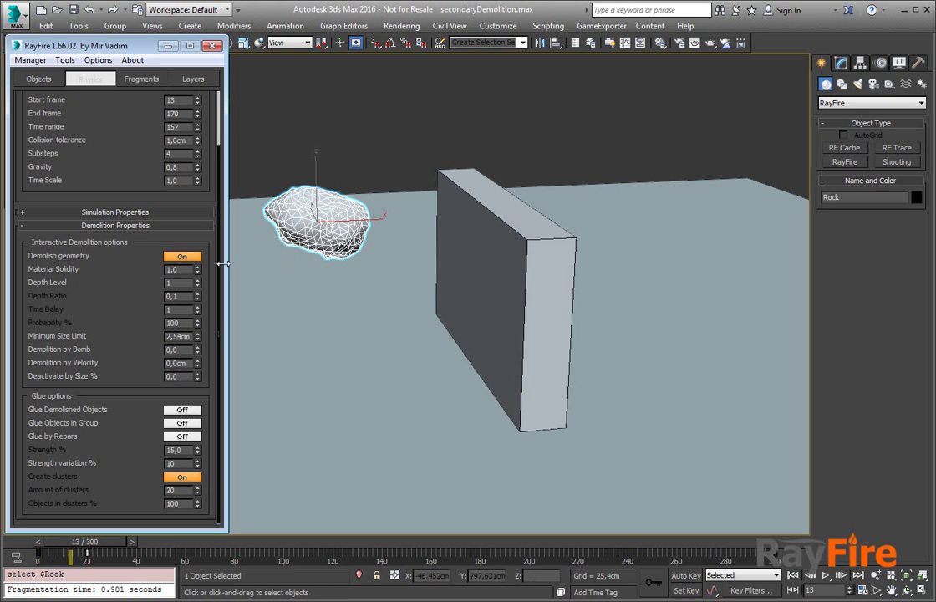
drag(135, 151, 129, 208)
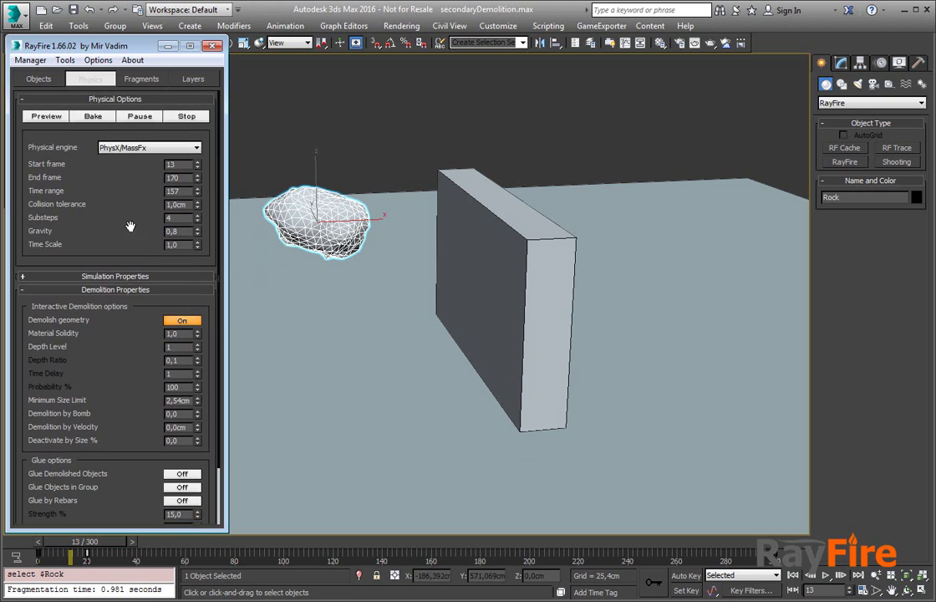
click(101, 124)
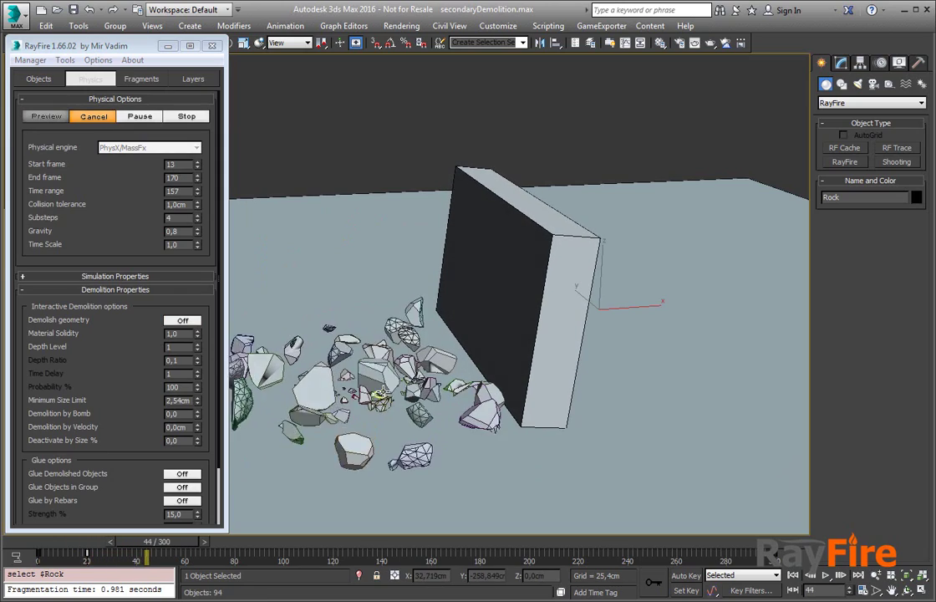
click(92, 116)
Step: Set Material Solidity to 0,3 with Demolish geometry switched on
click(182, 320)
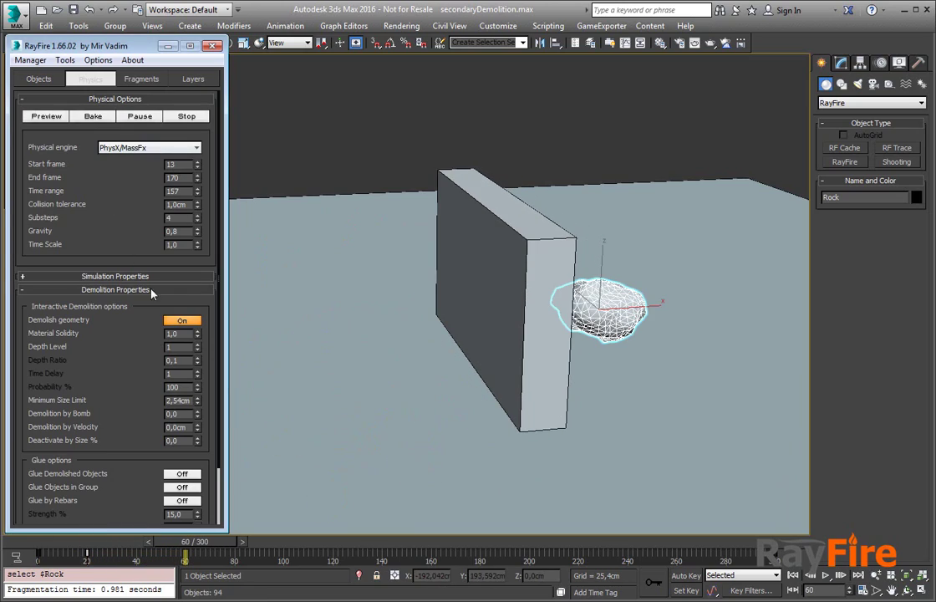
drag(201, 338, 198, 346)
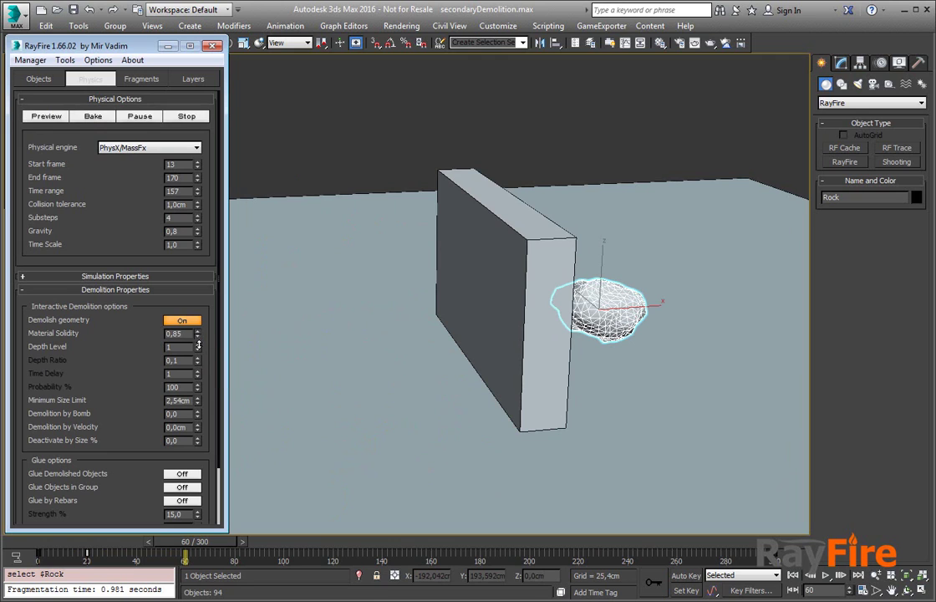
right_click(198, 335)
mouse_move(505, 300)
alt+middle_down()
mouse_move(535, 291)
mouse_move(512, 280)
alt+middle_up()
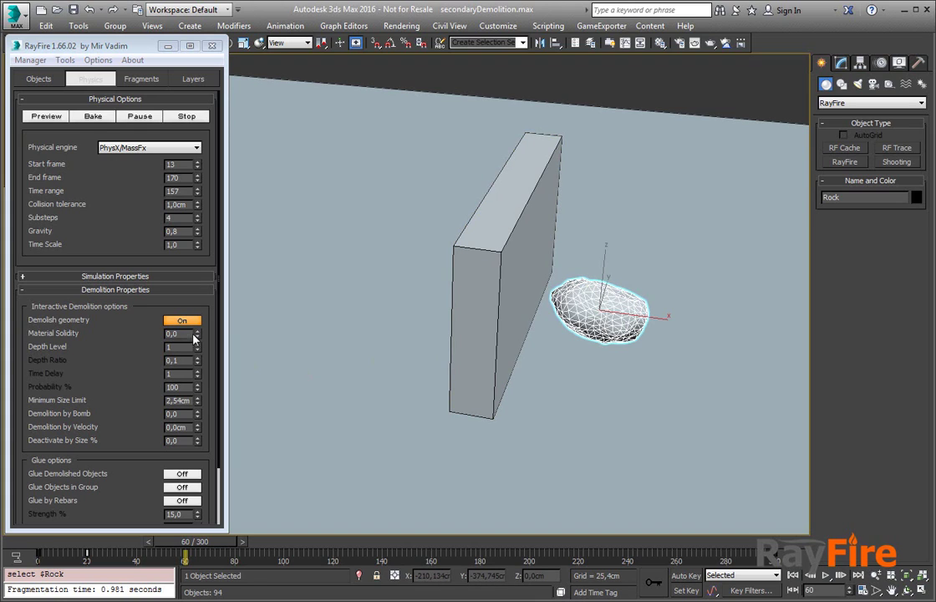
double_click(187, 334)
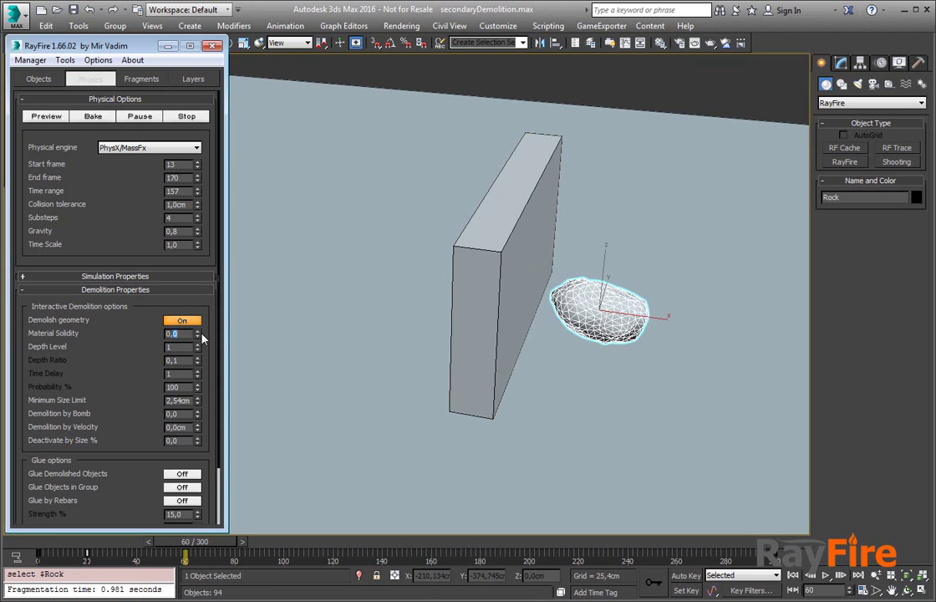
text(3)
Step: Bake the simulation and pause it after the rock hits the wall
alt+middle_drag(585, 326, 529, 280)
click(91, 119)
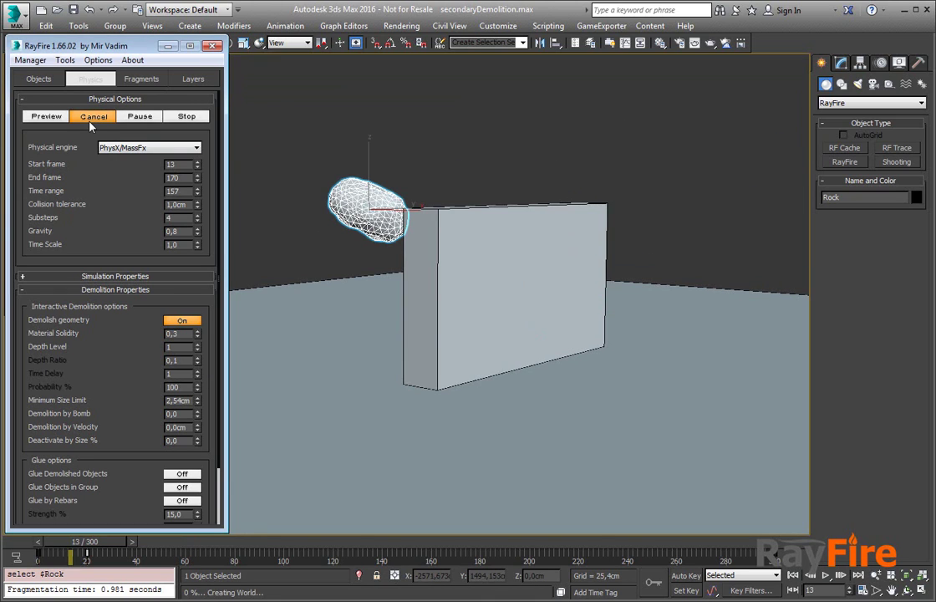
alt+middle_drag(347, 234, 474, 257)
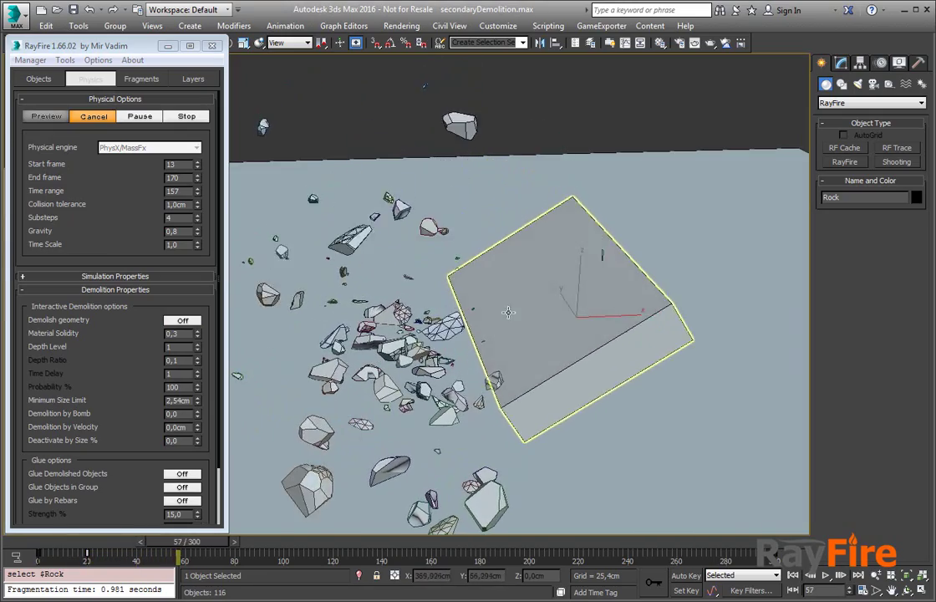
click(138, 117)
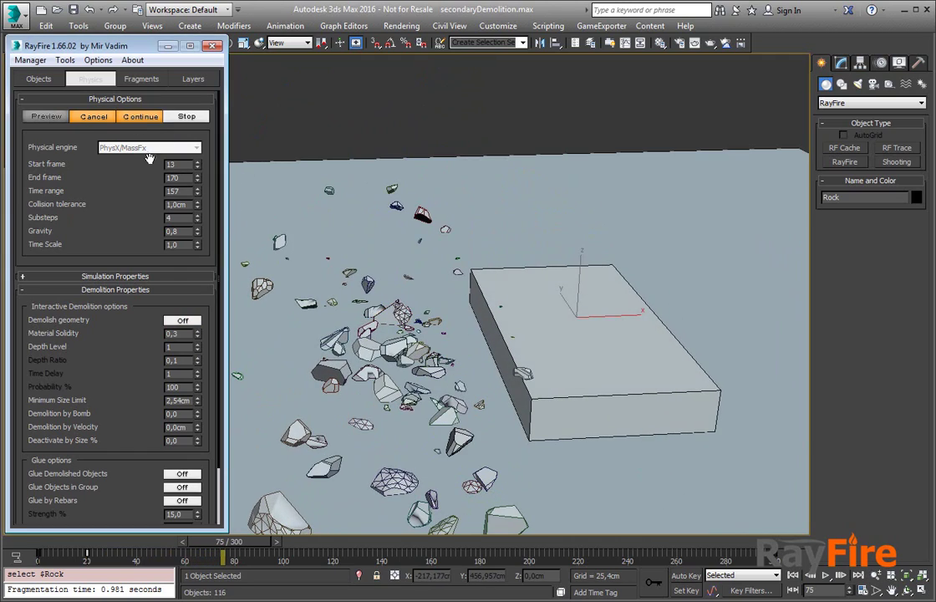
Step: Go to frame 23 and examine the fragmentation options and the broken pieces around the wall
drag(224, 543, 94, 547)
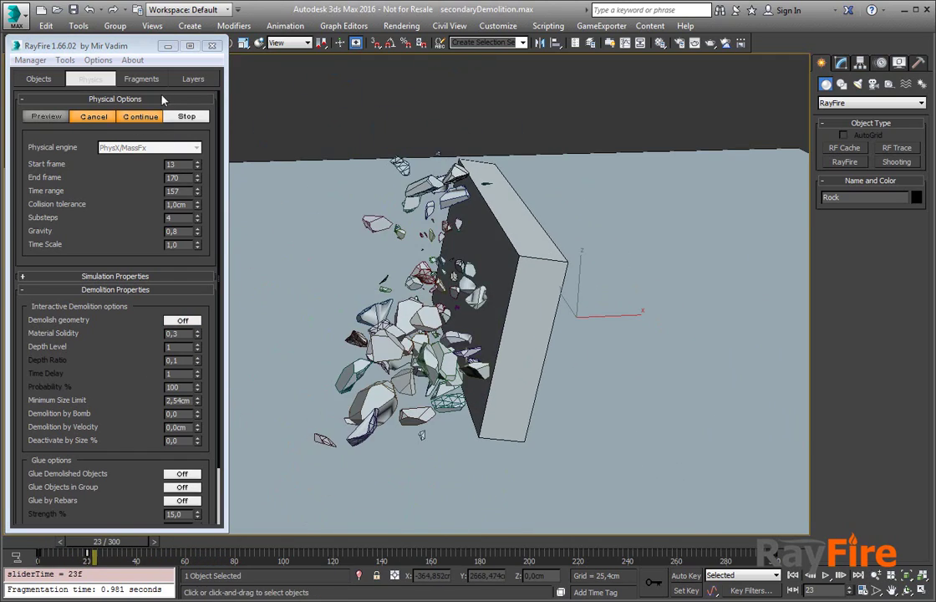
click(141, 79)
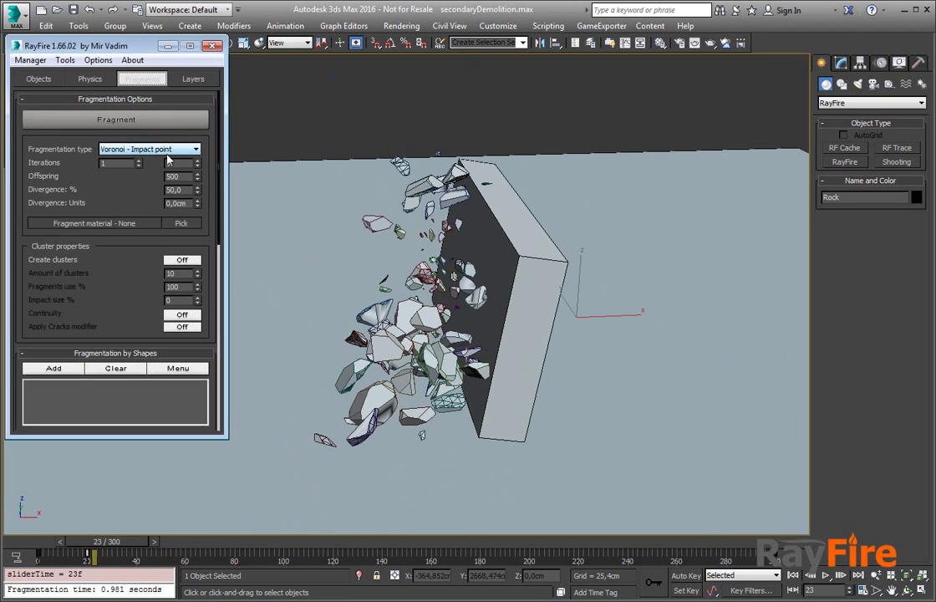
scroll(449, 290, up, 5)
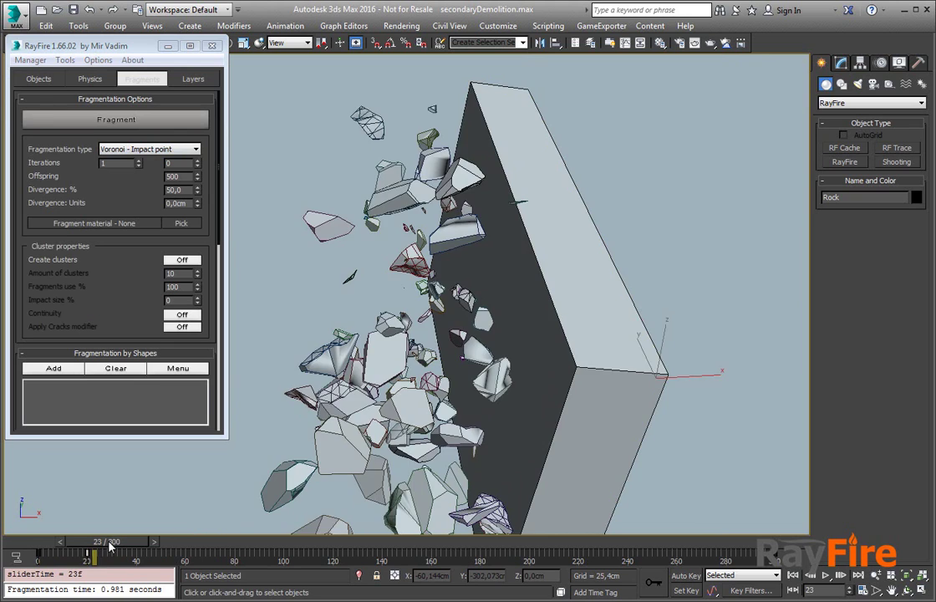
Step: Play through the frames around the wall impact, select one rock fragment and examine how the pieces scatter
drag(109, 546, 96, 544)
click(378, 343)
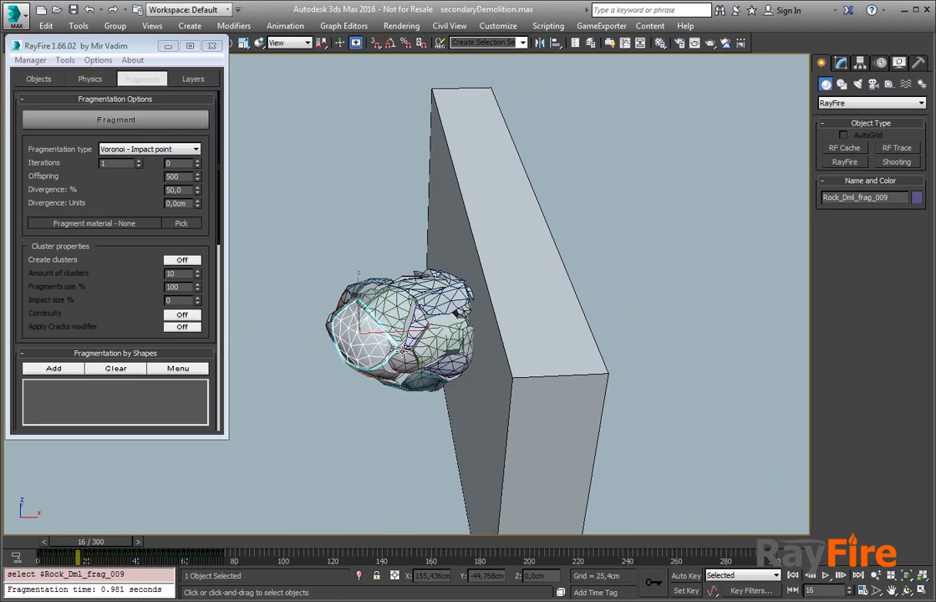
alt+middle_drag(402, 349, 376, 324)
drag(92, 543, 234, 546)
alt+middle_drag(398, 352, 387, 408)
drag(238, 544, 99, 552)
middle_drag(396, 138, 381, 272)
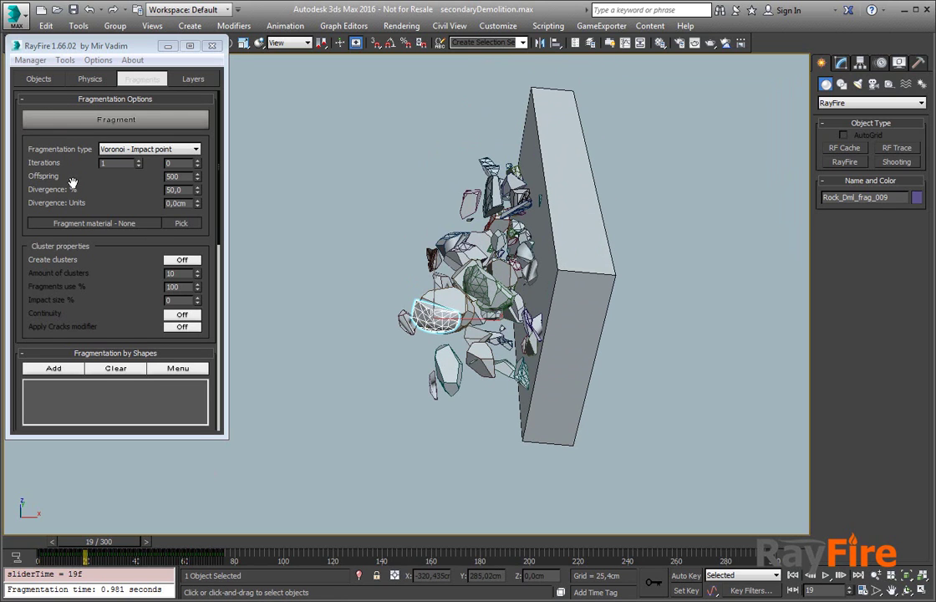
Step: Cancel the paused simulation bake in the Physical Options
click(73, 183)
click(83, 80)
click(105, 116)
Step: Set the fragmentation type to Voronoi - Uniform and bake a trial run, cancelling it after the rock shatters
click(141, 79)
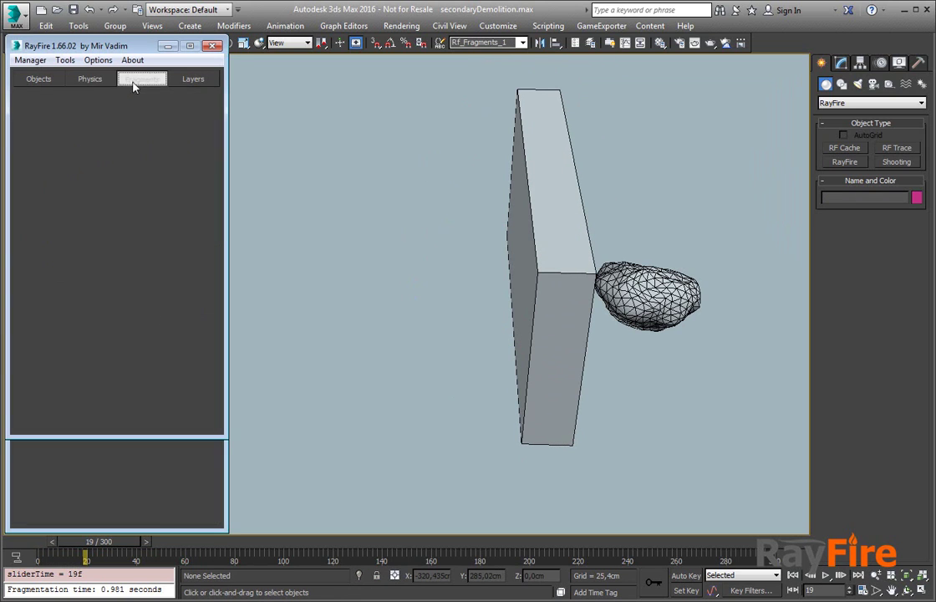
click(149, 149)
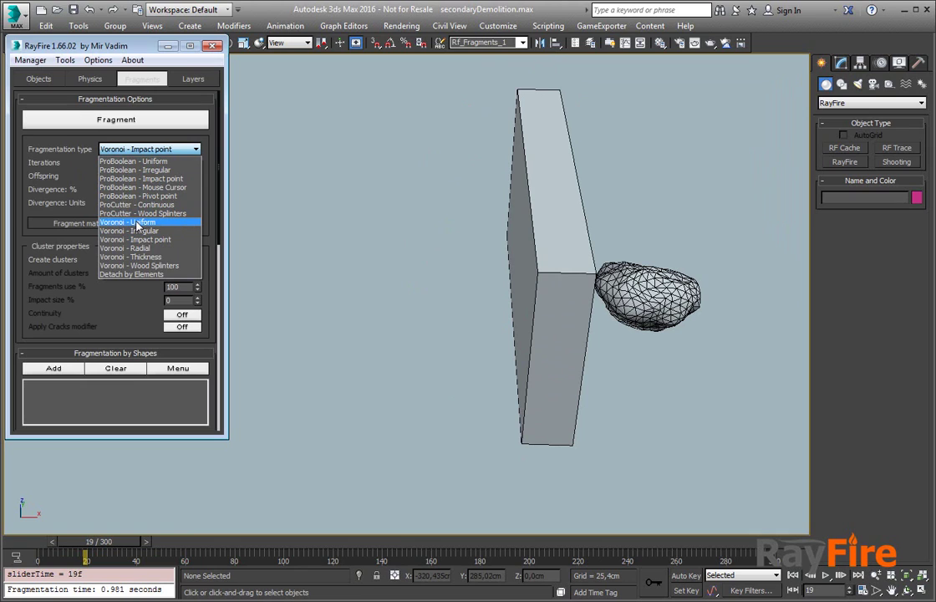
click(138, 222)
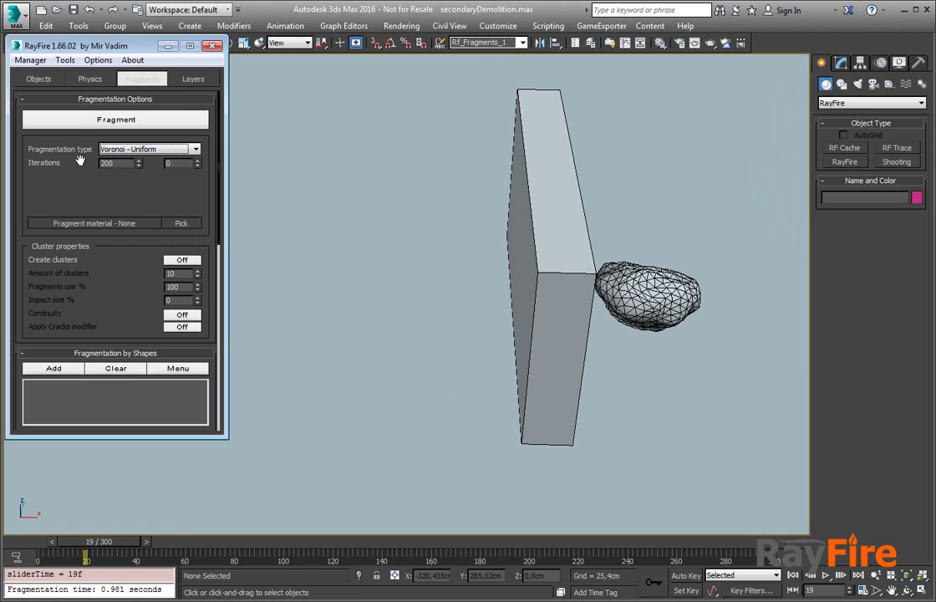
click(81, 80)
click(93, 116)
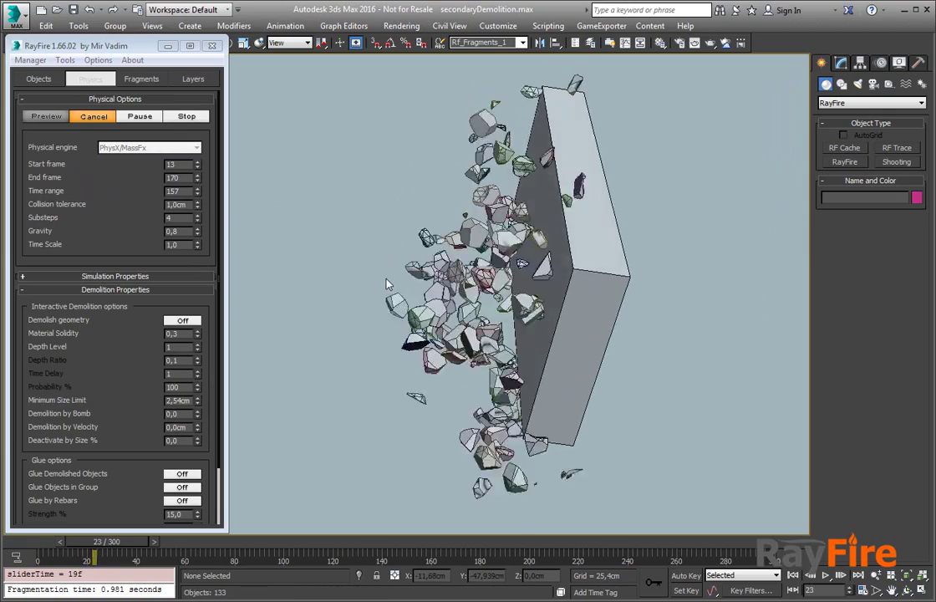
scroll(436, 327, down, 5)
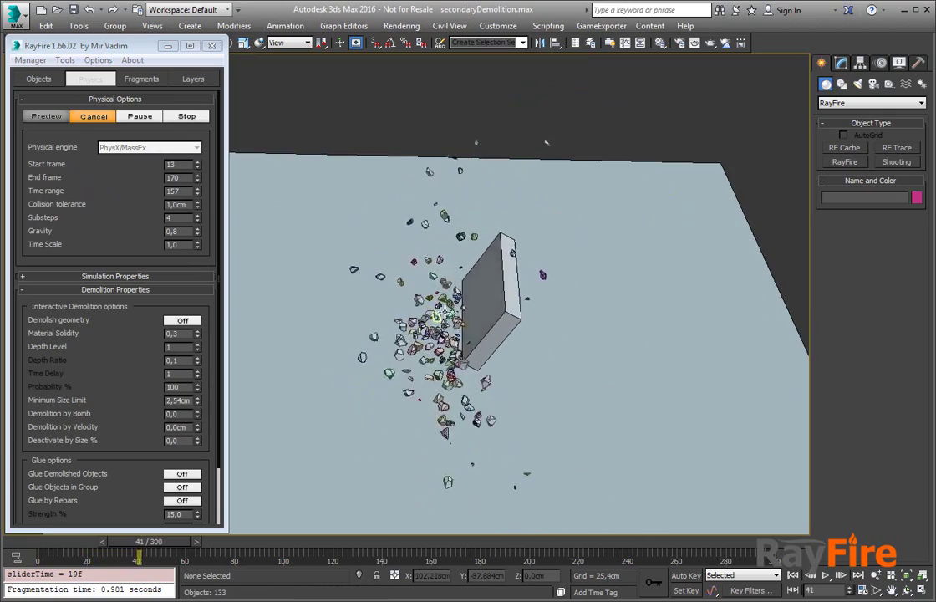
click(86, 117)
Step: Set the fragmentation type to Voronoi - Impact point
click(141, 79)
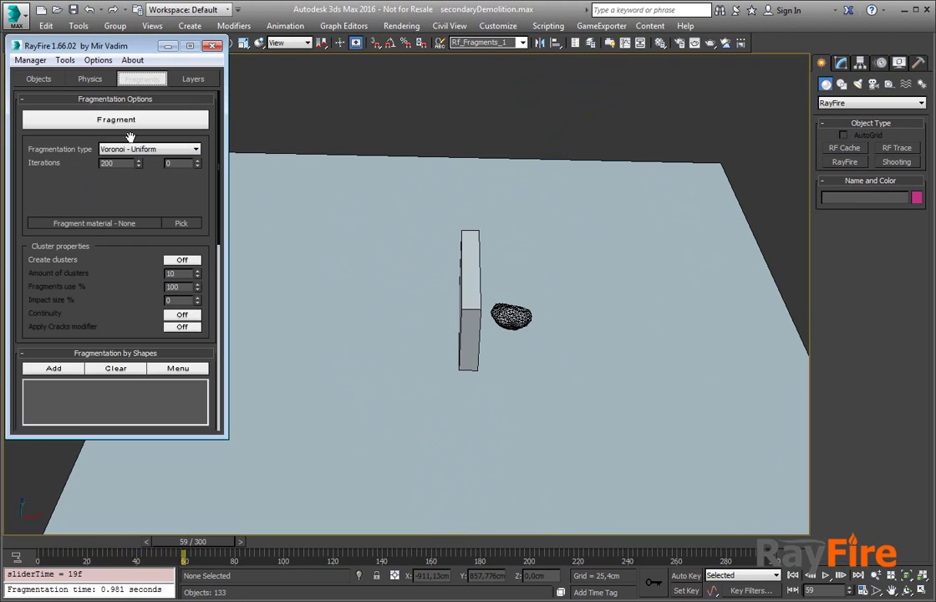
click(144, 150)
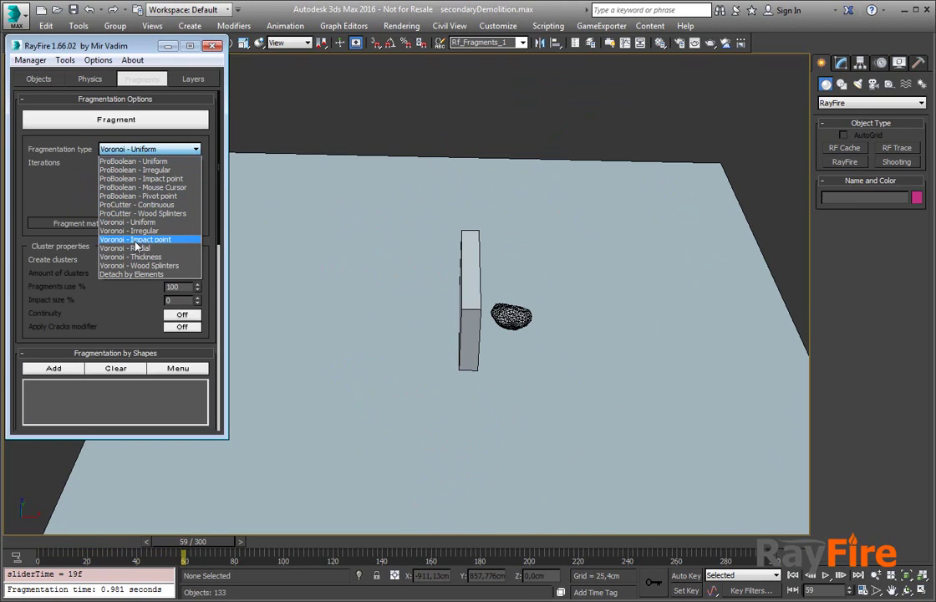
click(136, 239)
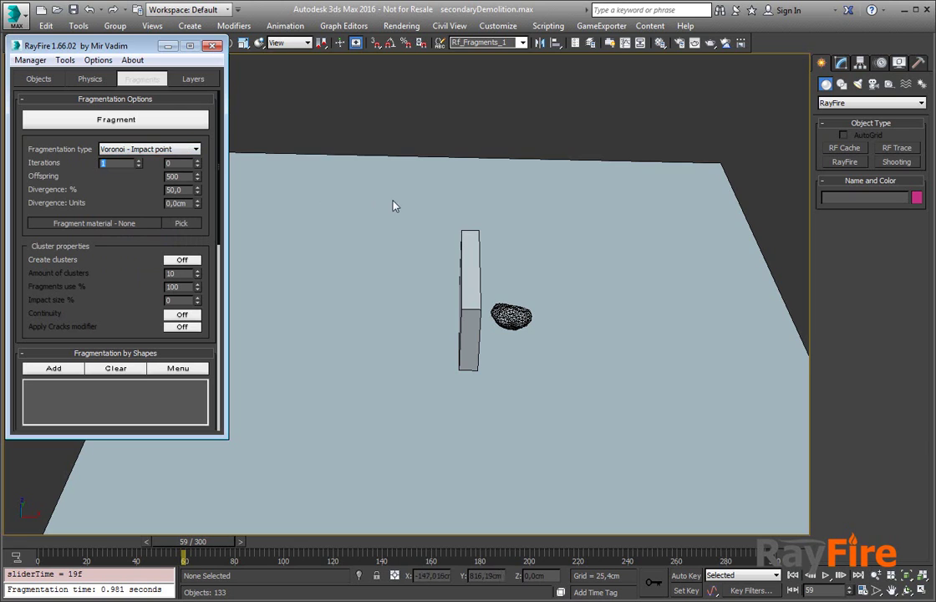
scroll(418, 217, up, 5)
alt+middle_drag(441, 227, 427, 225)
middle_drag(427, 226, 422, 112)
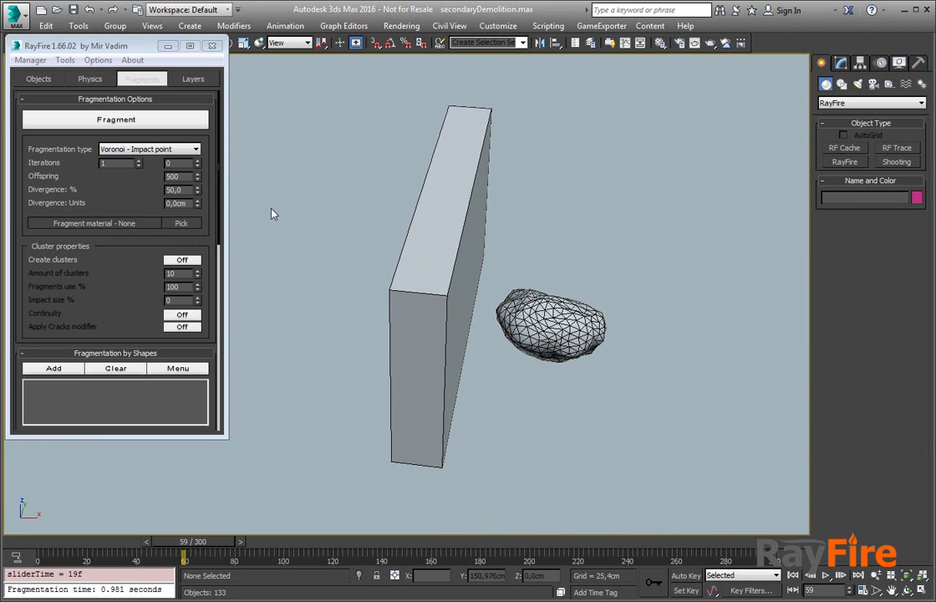
Step: Review the Offspring and Iterations settings, select the rock and set Divergence % to 10
click(185, 177)
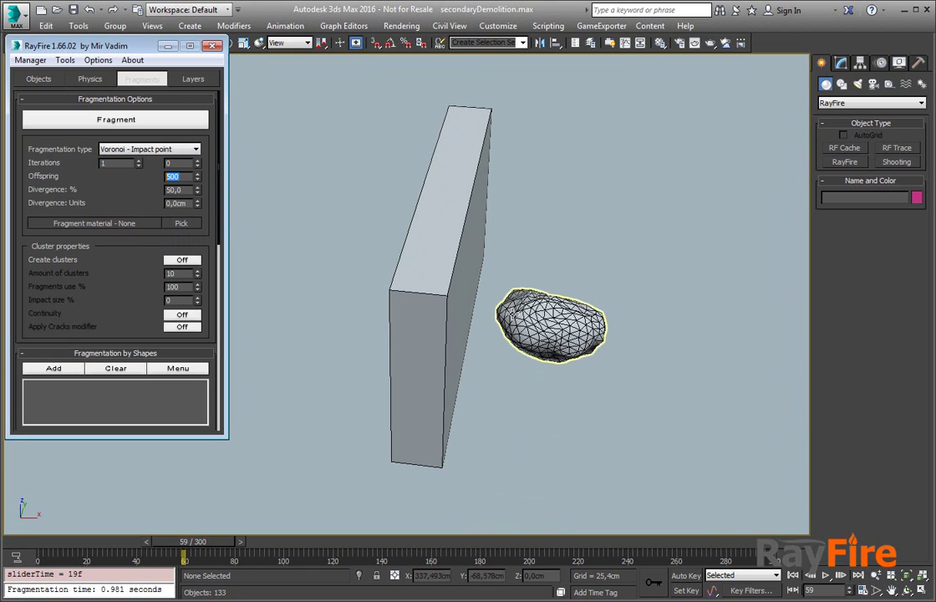
middle_drag(510, 316, 520, 299)
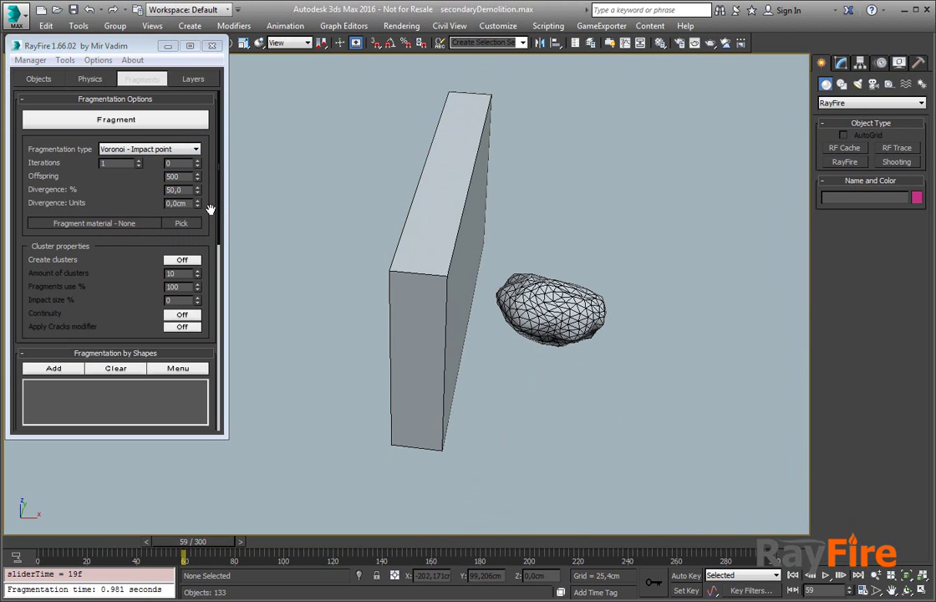
click(177, 190)
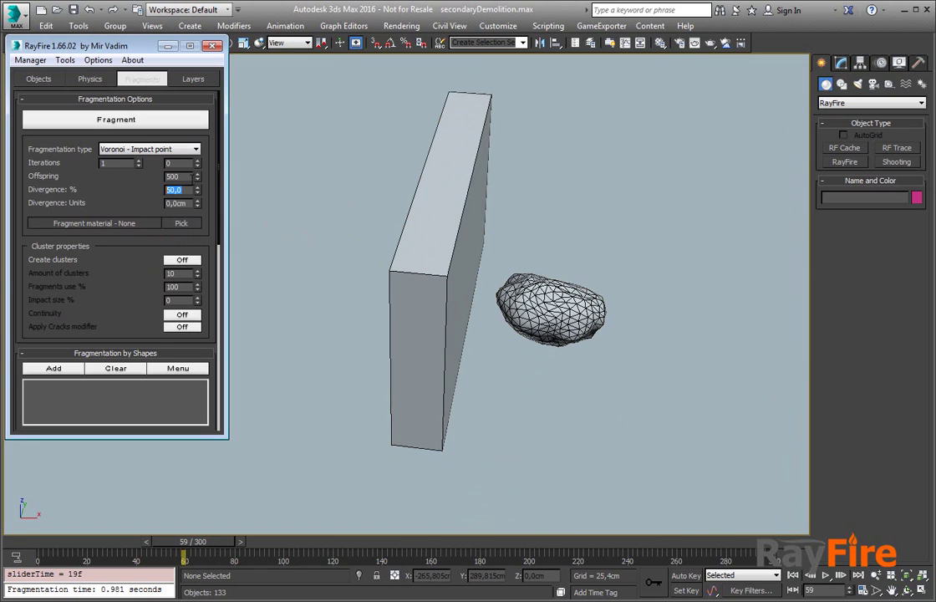
drag(189, 177, 117, 176)
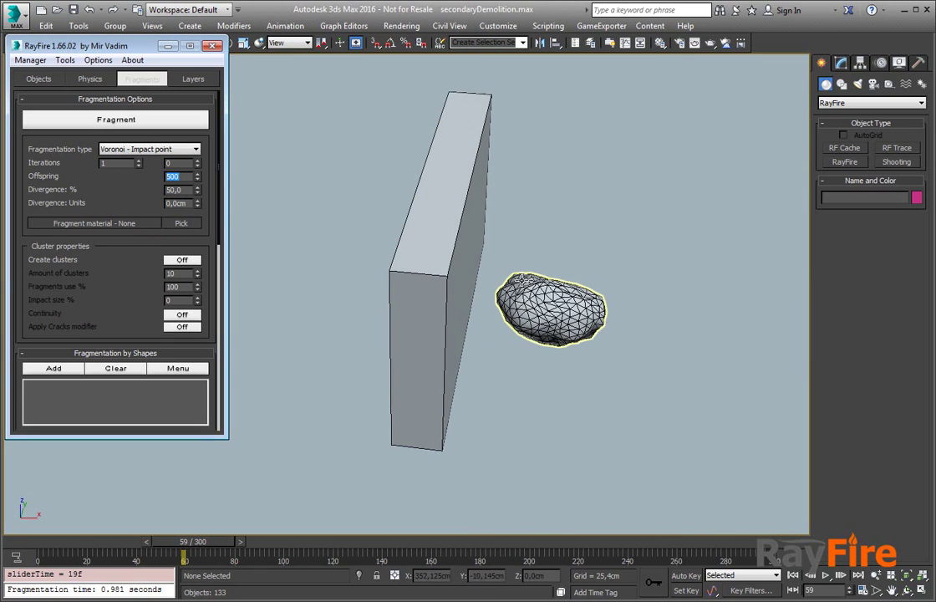
click(126, 164)
click(536, 296)
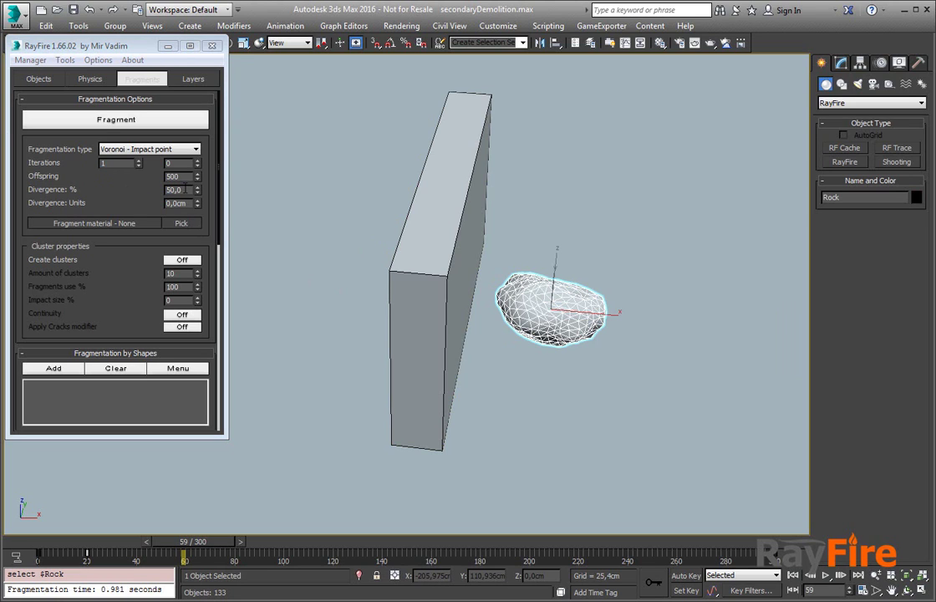
drag(184, 188, 143, 191)
text(10)
key(Return)
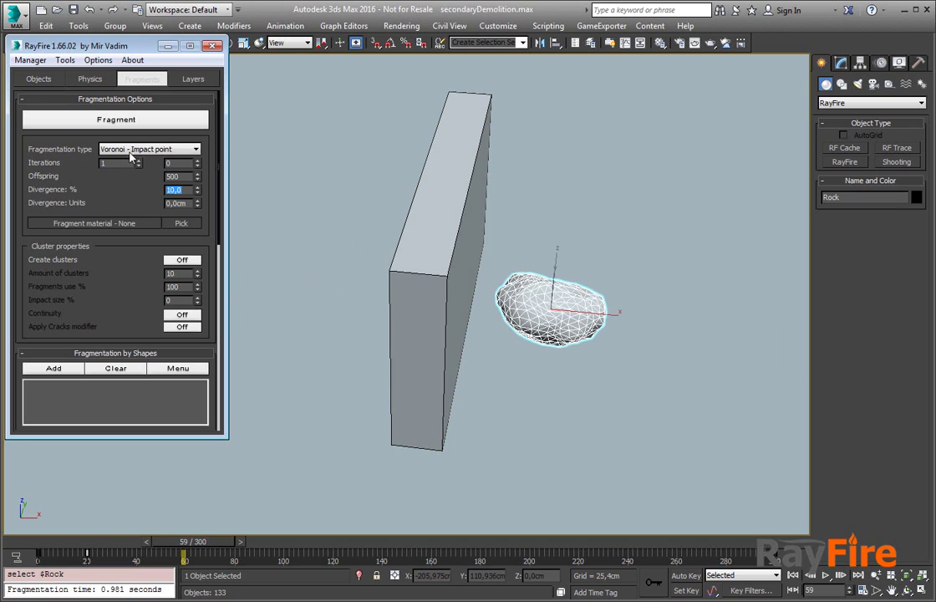
Step: Bake a trial run of the impact-point fragmentation and cancel it after the rock hits the wall
click(90, 79)
click(96, 117)
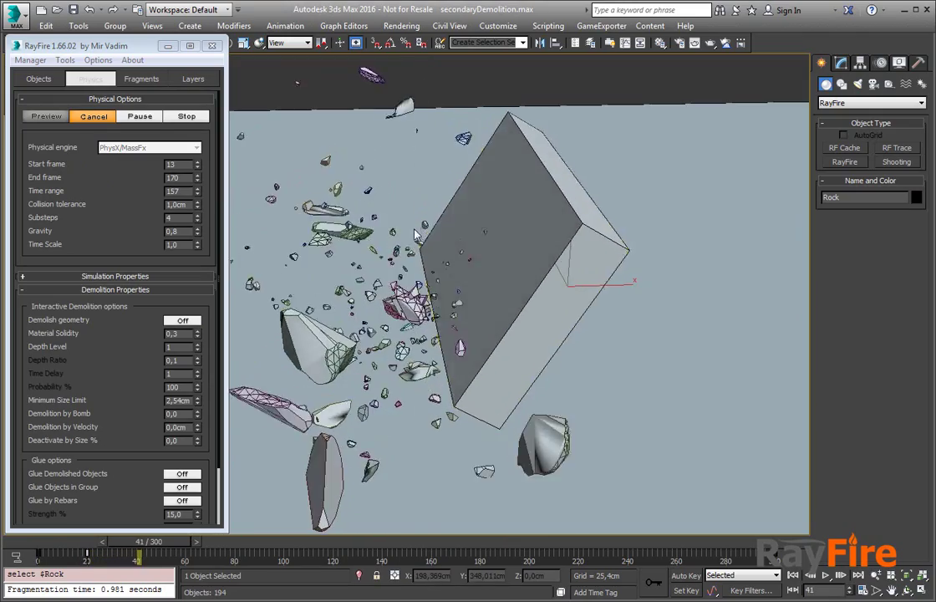
click(93, 117)
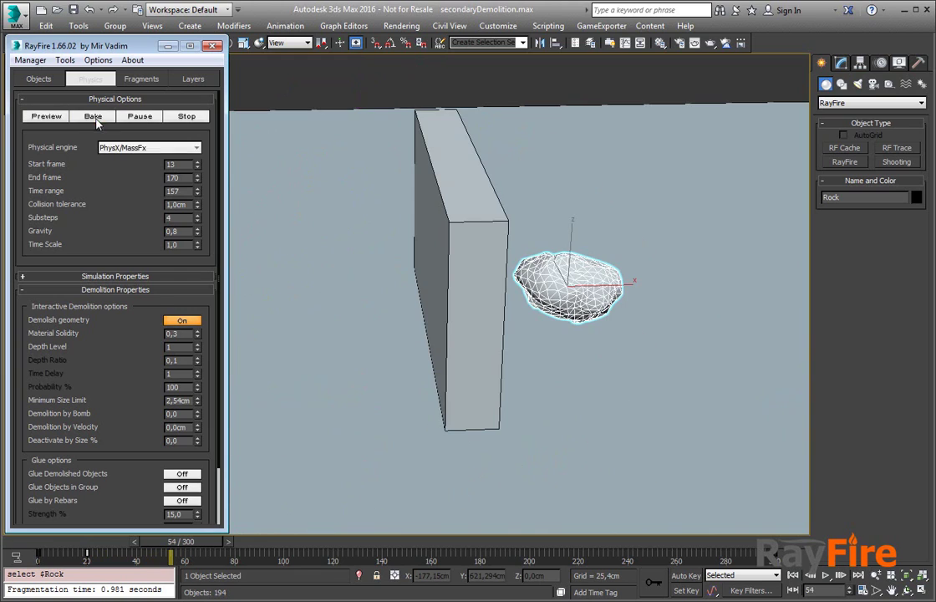
Step: Set Divergence % to 40 in the fragmentation options and return to the Interactive Demolition options
click(138, 80)
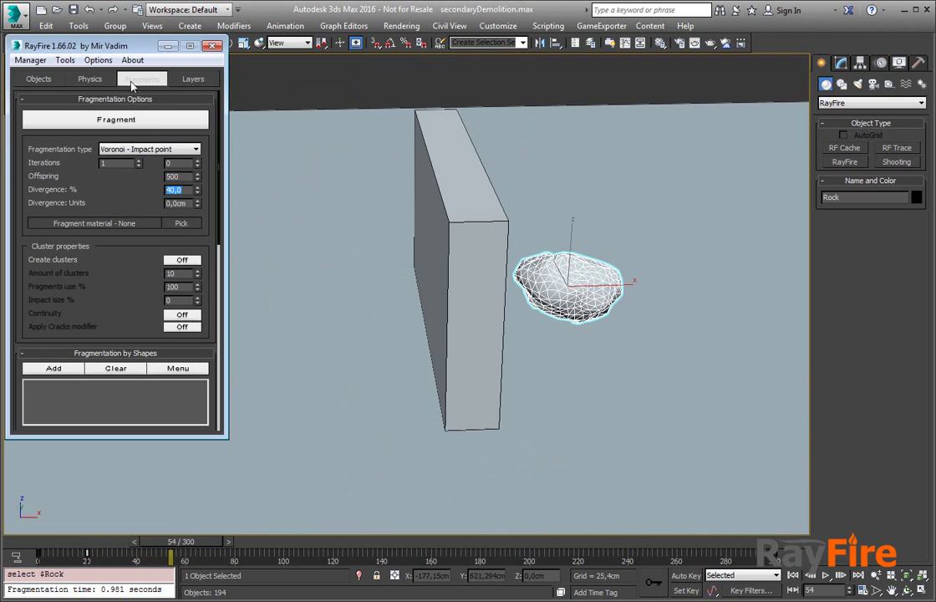
click(89, 79)
scroll(128, 293, down, 3)
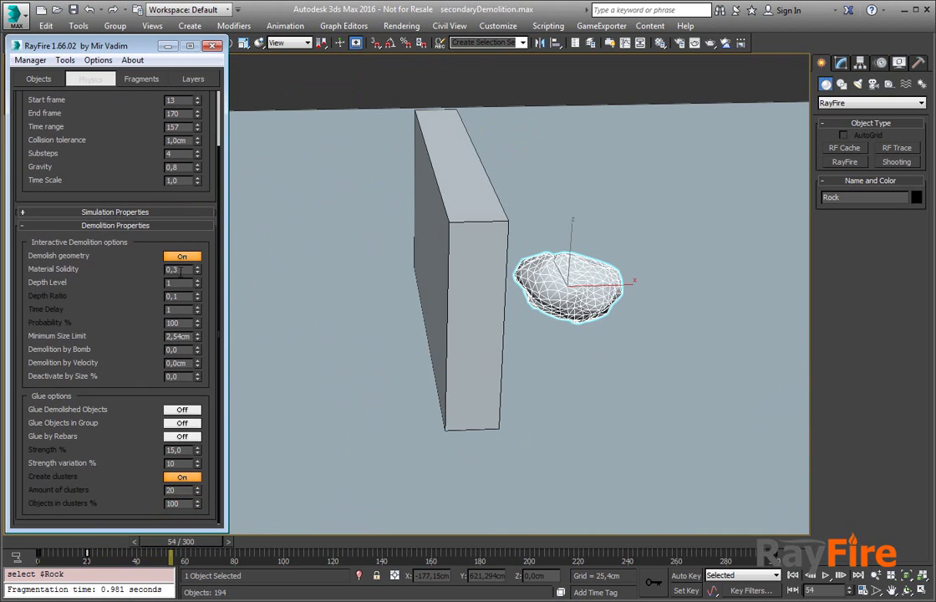
alt+middle_drag(595, 261, 413, 235)
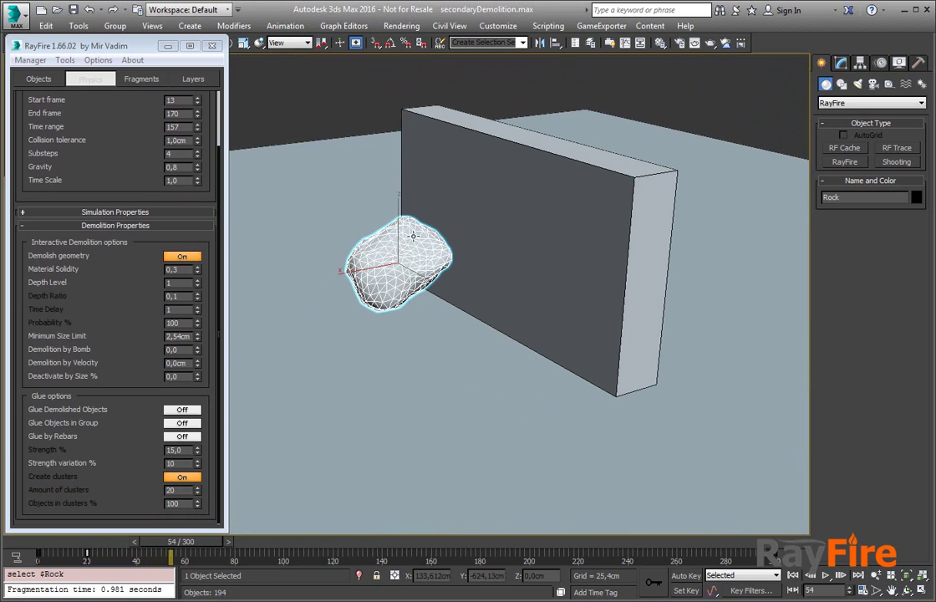
Step: Set Depth Level to 2 in the Interactive Demolition options
click(198, 279)
click(197, 285)
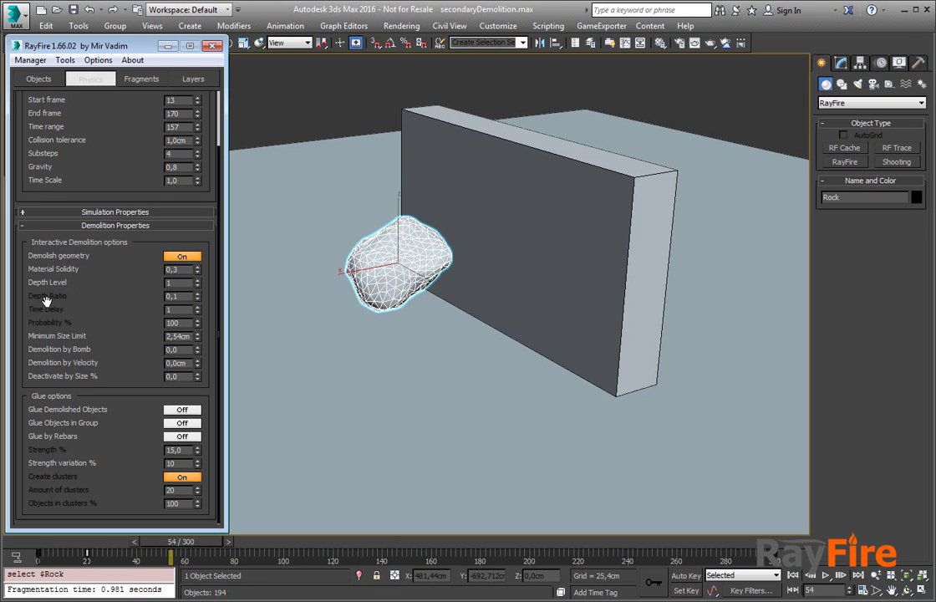
double_click(178, 296)
click(198, 282)
key(Tab)
Step: Compare the Offspring amount in the fragmentation options with the Depth Ratio in the demolition options
click(141, 78)
double_click(180, 177)
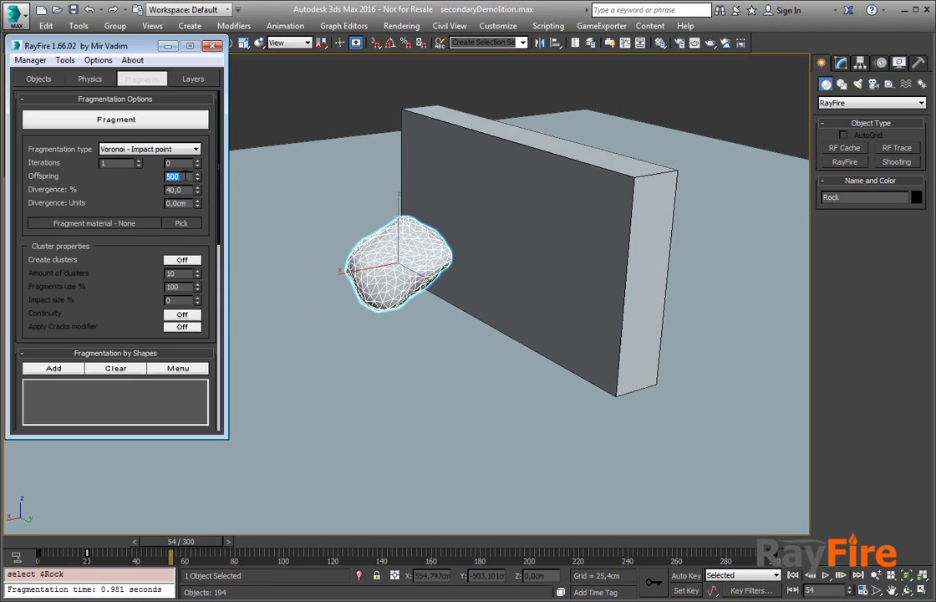
click(98, 80)
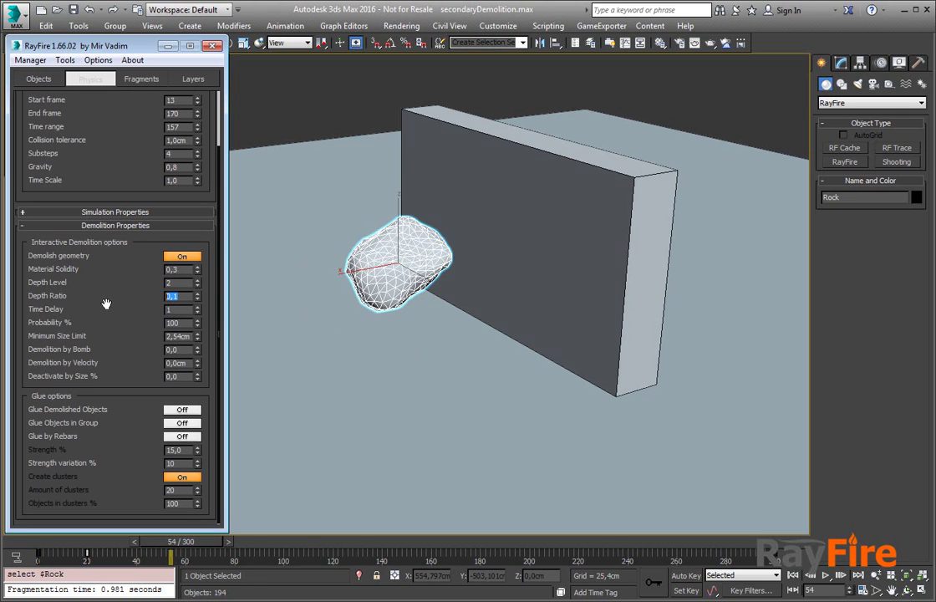
click(179, 296)
click(149, 80)
click(99, 77)
click(166, 298)
Step: Set Time Delay to 0 in the Interactive Demolition options
click(181, 308)
alt+middle_drag(439, 252, 397, 260)
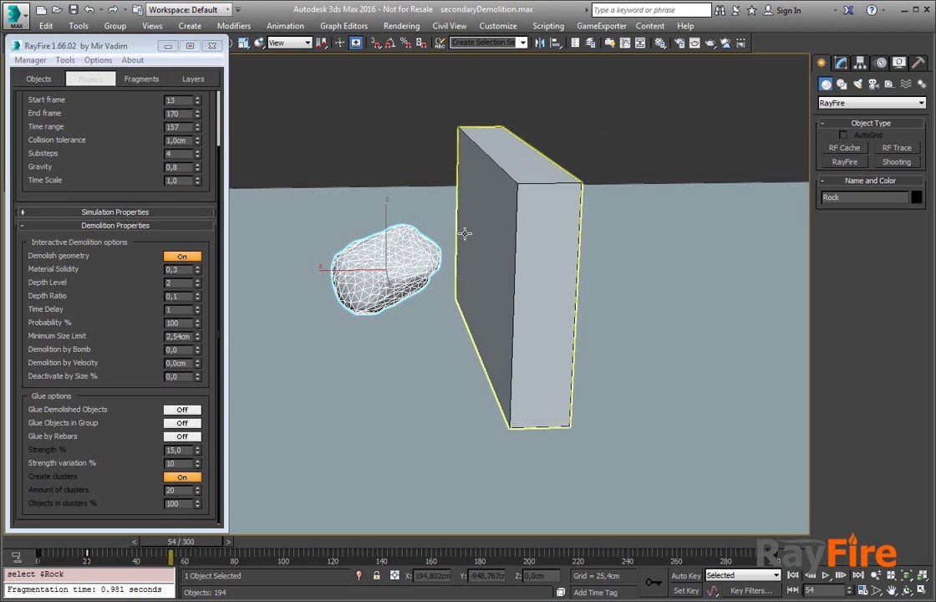
alt+middle_drag(495, 246, 465, 263)
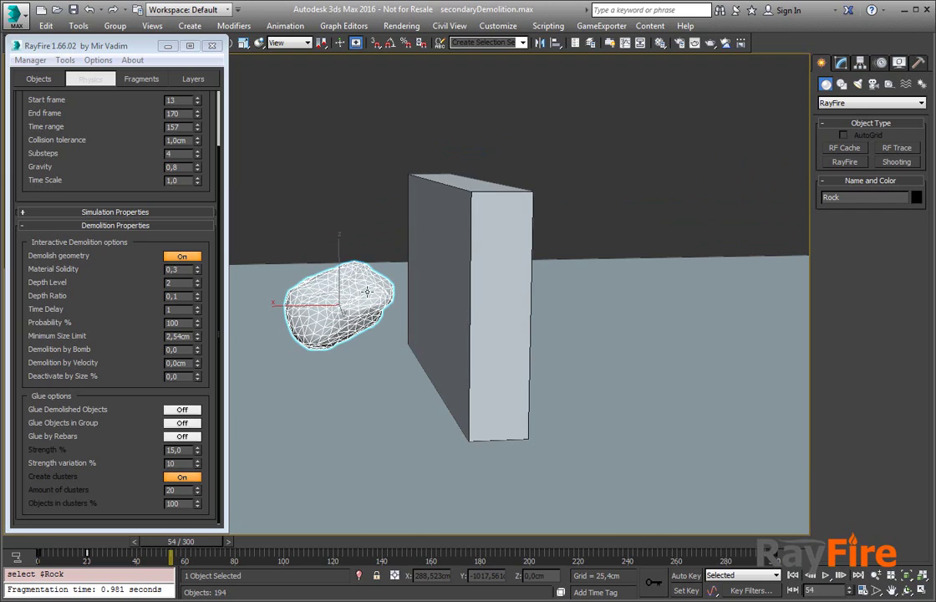
middle_drag(367, 287, 365, 262)
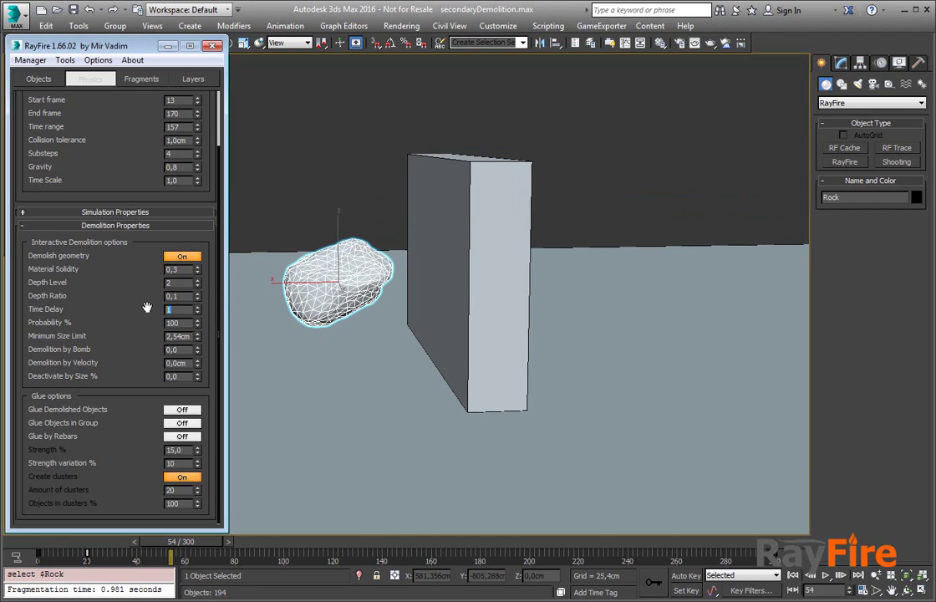
double_click(177, 309)
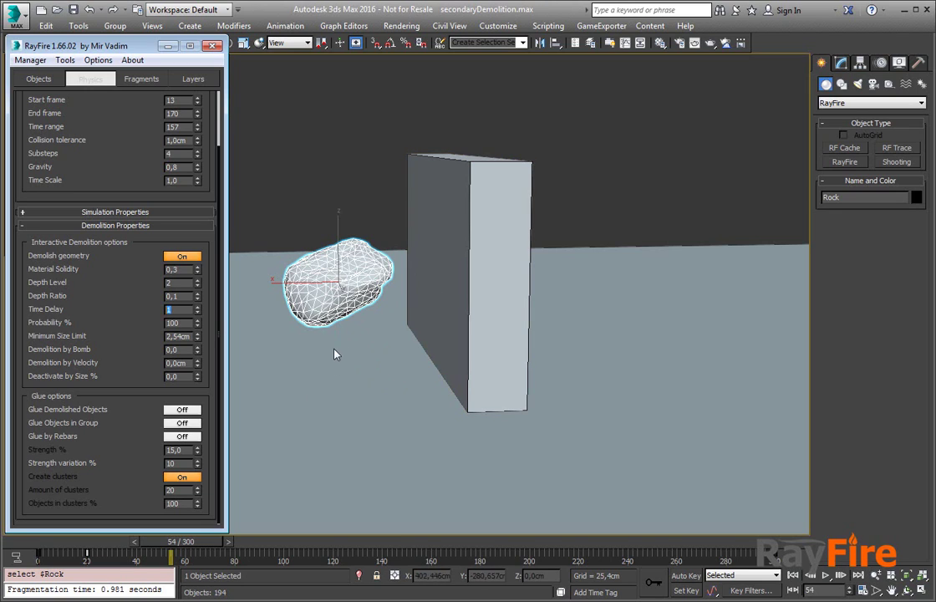
click(198, 313)
key(Tab)
Step: Set the demolition Probability % to 70
alt+middle_drag(276, 247, 355, 277)
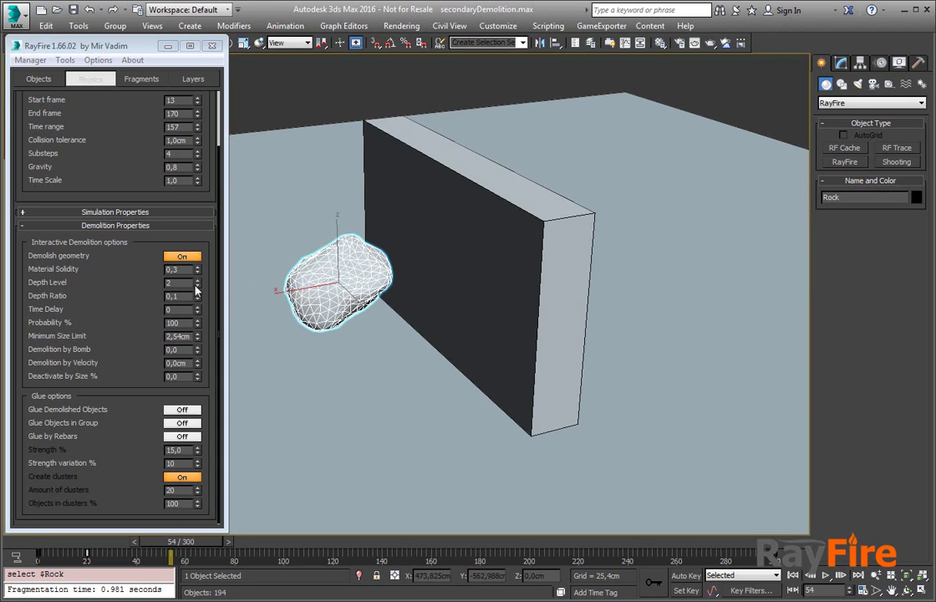
drag(186, 324, 153, 327)
mouse_move(427, 255)
alt+middle_down()
mouse_move(419, 269)
mouse_move(419, 256)
alt+middle_up()
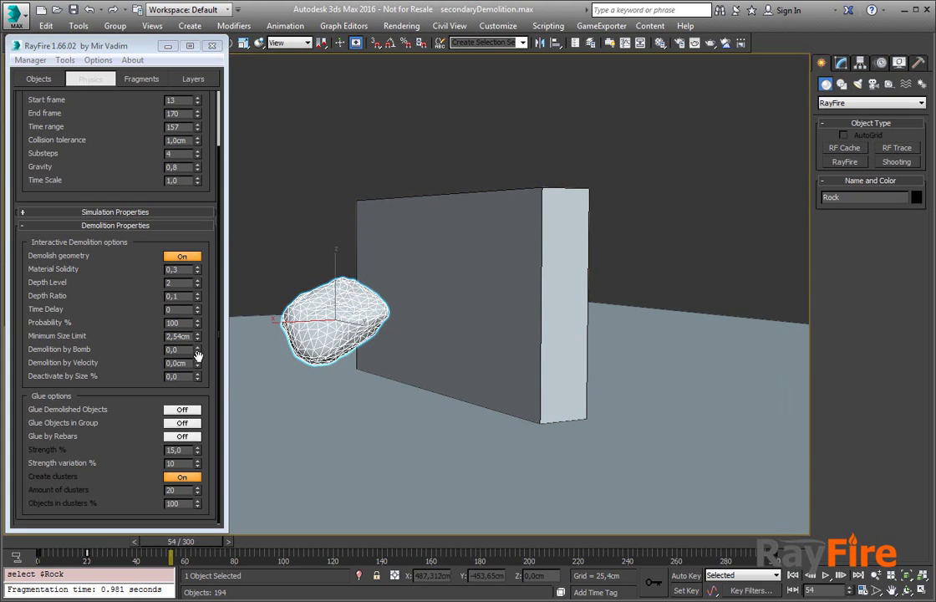
double_click(183, 269)
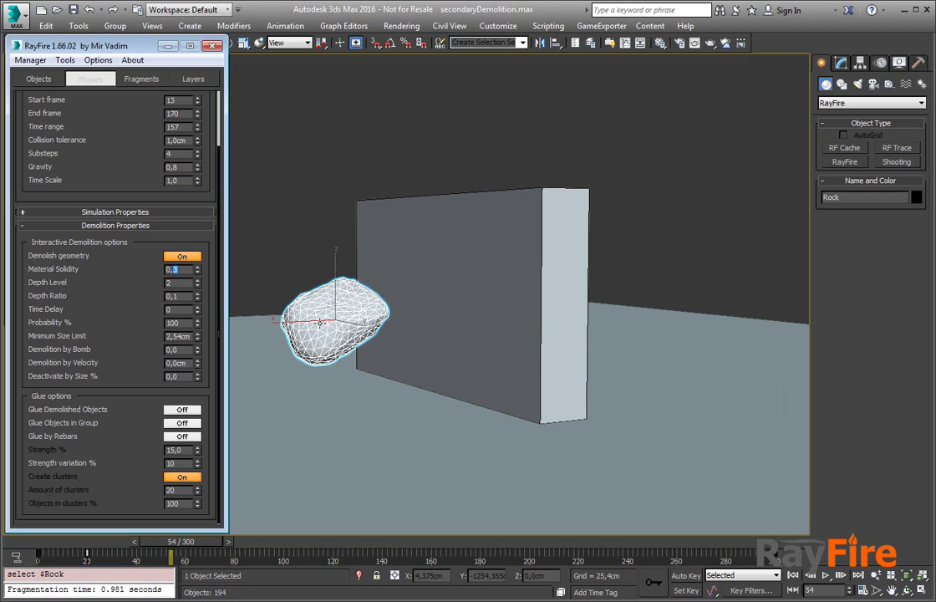
double_click(179, 323)
text(70)
alt+middle_drag(278, 335, 332, 279)
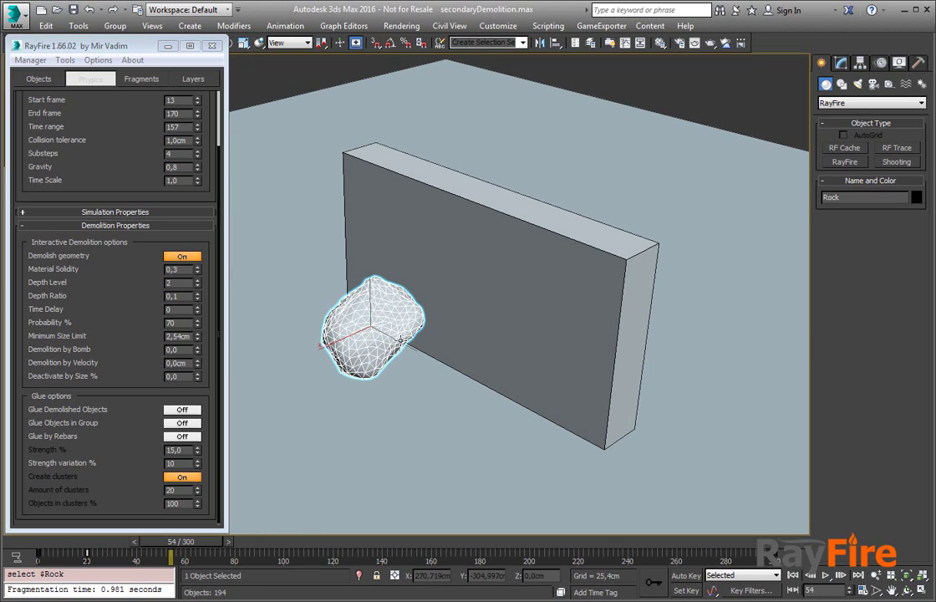
click(179, 322)
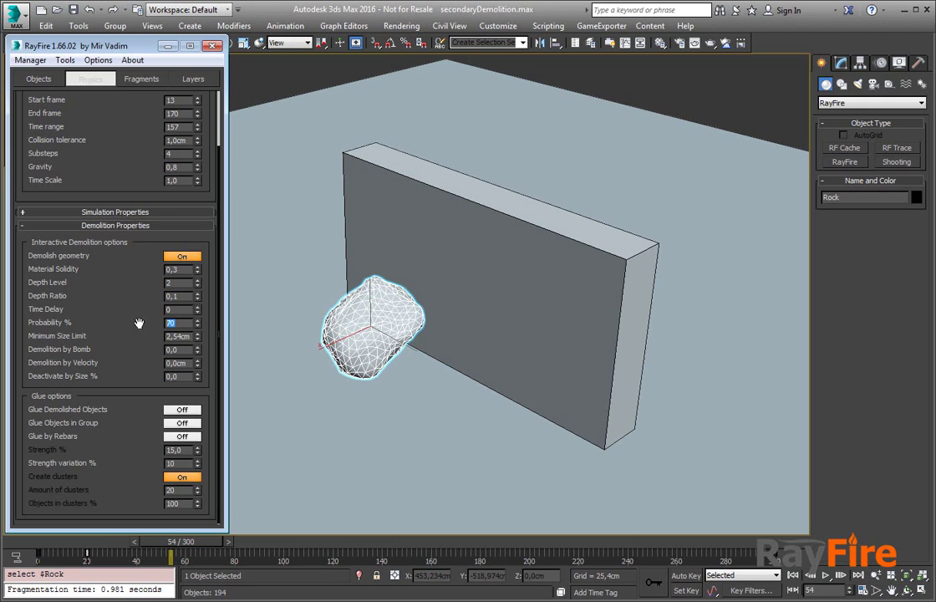
alt+middle_drag(382, 341, 396, 311)
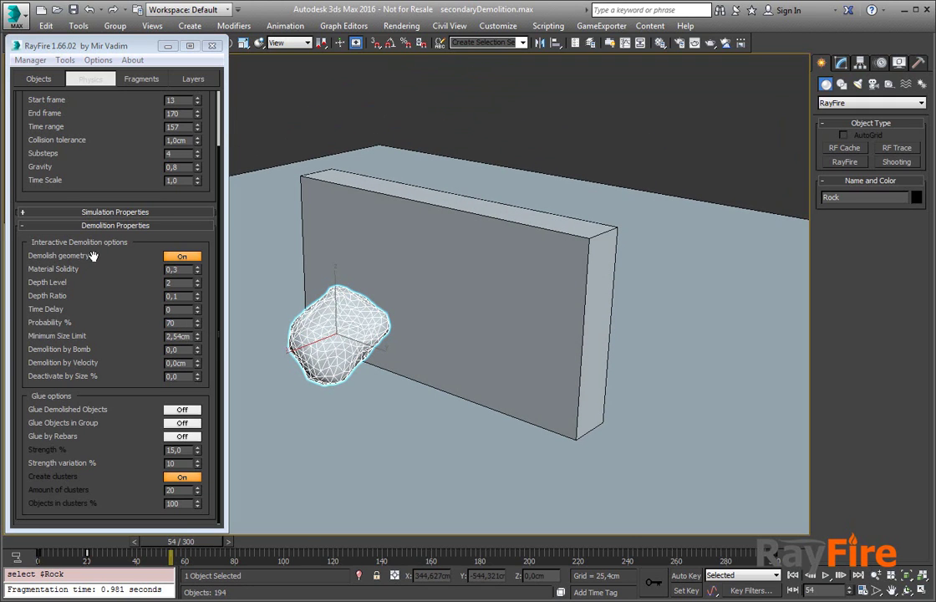
Step: Bake the simulation and pause it at the moment the rock hits the wall
scroll(97, 264, up, 3)
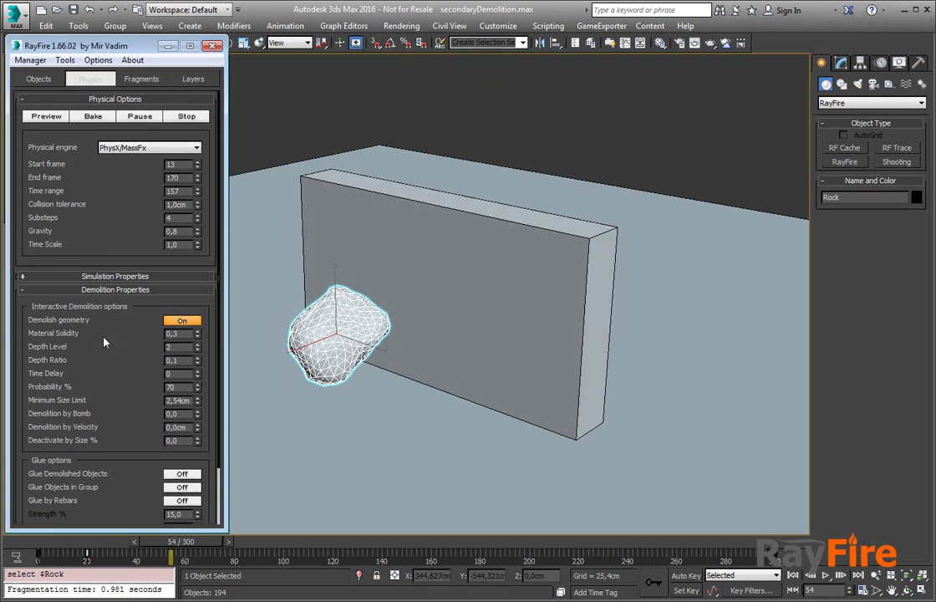
click(93, 117)
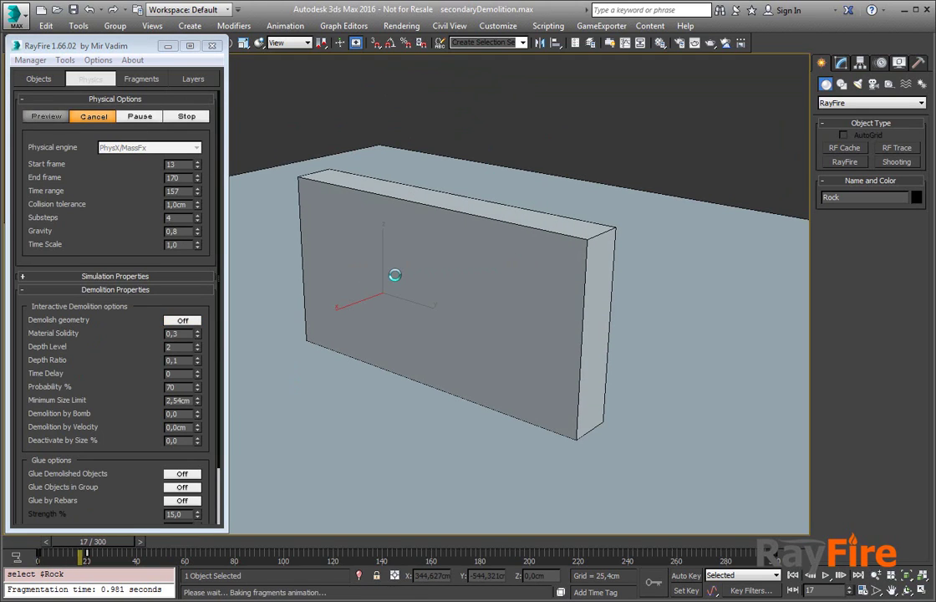
click(142, 116)
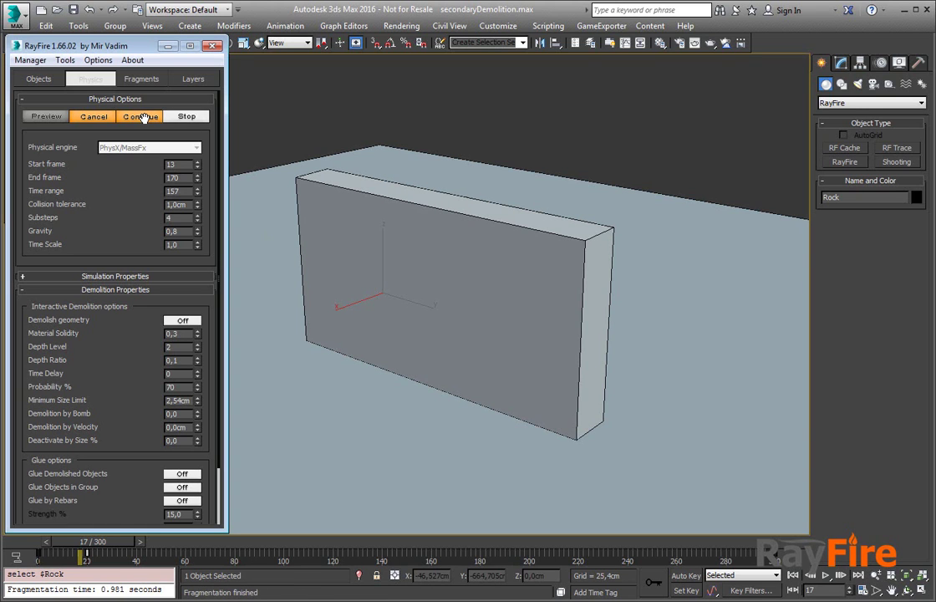
Step: Examine the large and small rock fragments at the wall and compare them with the Time Delay and Probability % settings
alt+middle_drag(617, 286, 465, 280)
scroll(466, 284, up, 5)
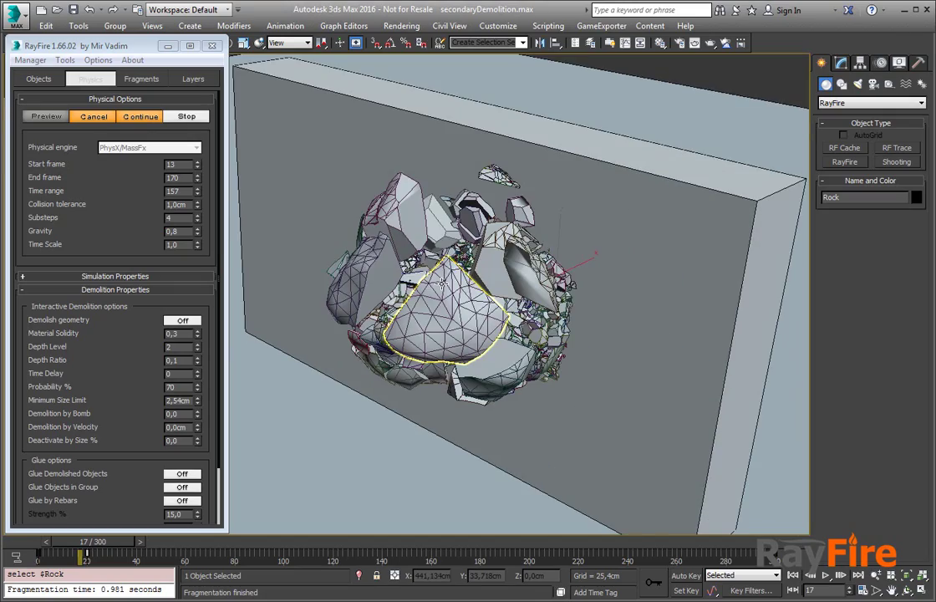
scroll(460, 311, up, 6)
alt+middle_drag(460, 311, 453, 282)
scroll(452, 282, down, 5)
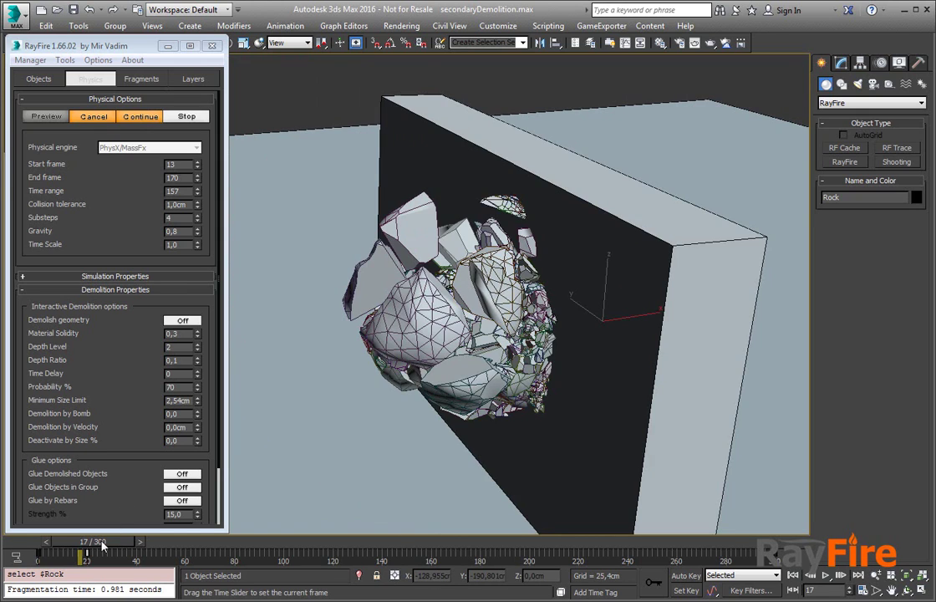
mouse_move(111, 545)
mouse_down()
mouse_move(104, 549)
mouse_move(114, 553)
mouse_move(92, 553)
mouse_move(102, 552)
mouse_up()
alt+middle_drag(519, 324, 502, 311)
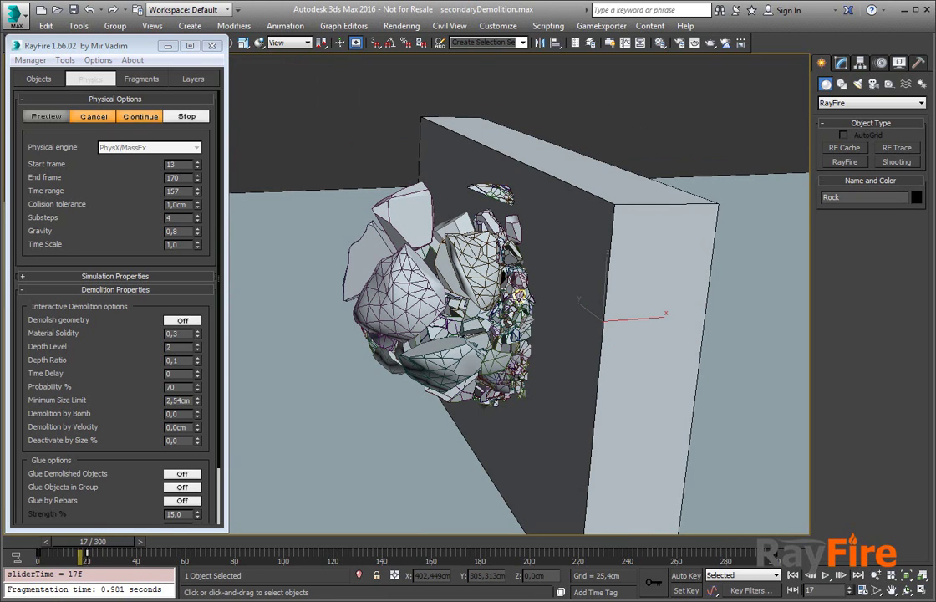
double_click(176, 373)
alt+middle_drag(479, 269, 473, 368)
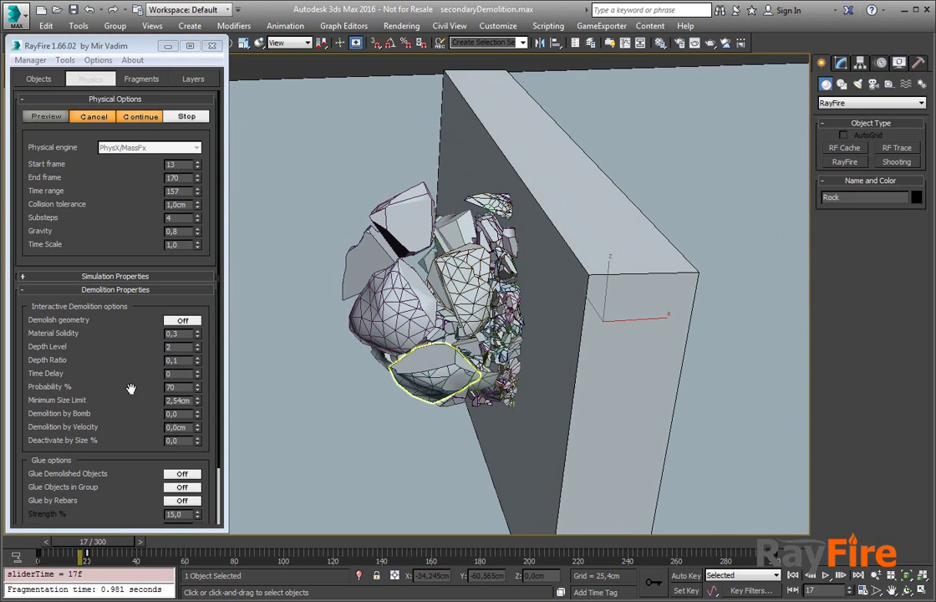
click(184, 387)
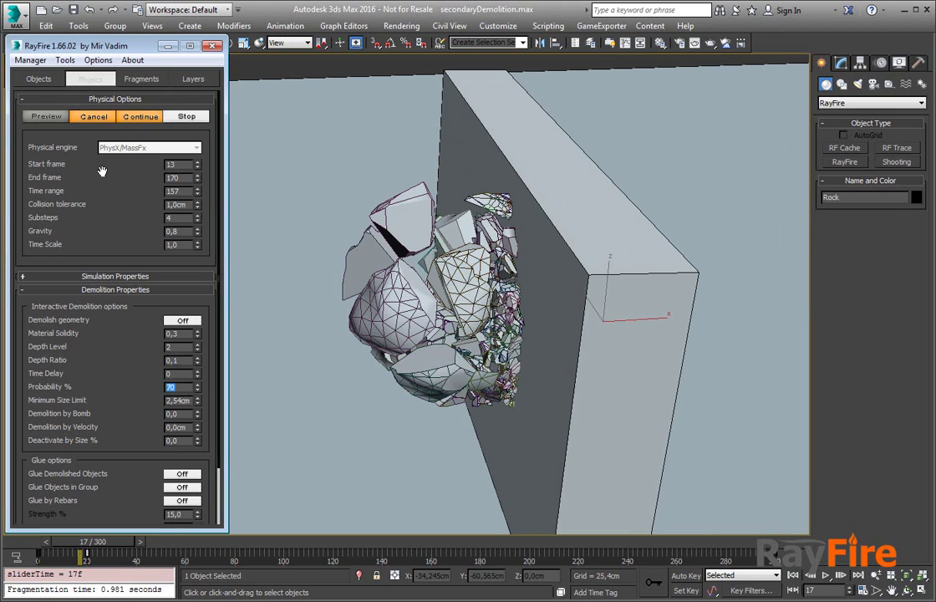
Step: Continue the paused bake and pause it again at frame 37
click(134, 119)
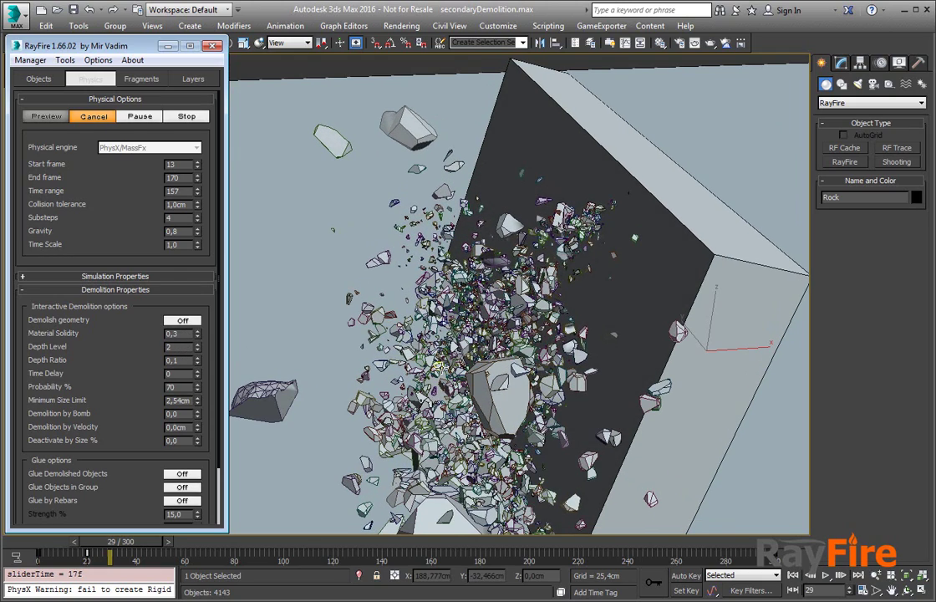
scroll(440, 366, down, 4)
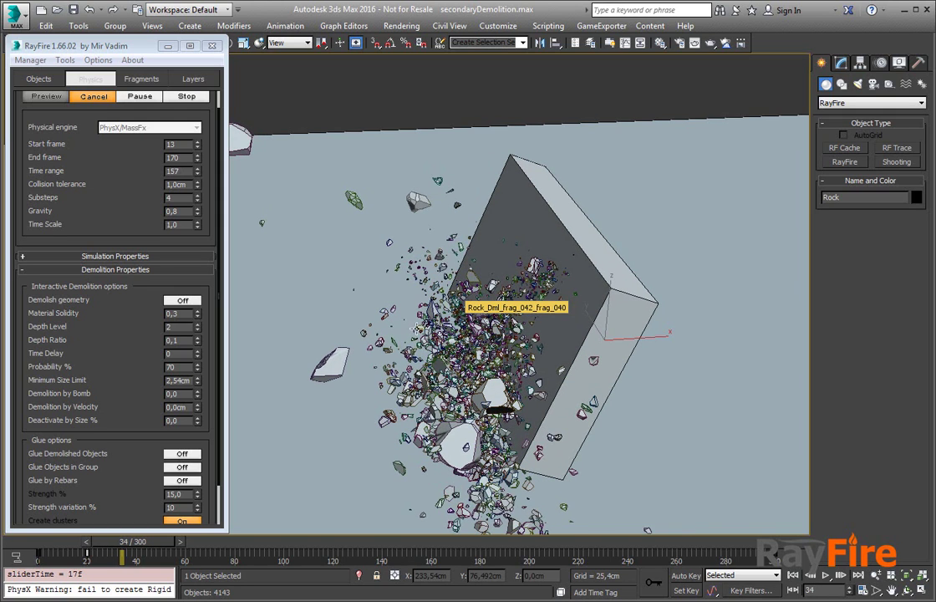
click(465, 447)
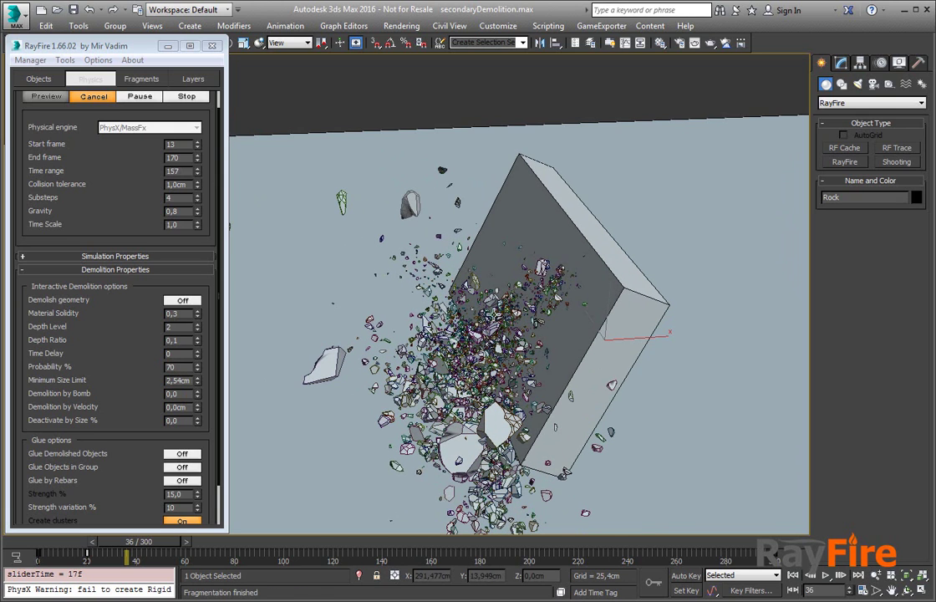
click(131, 97)
Step: Examine the scattered fragments in front of the wall from several angles, and cancel the bake
scroll(565, 289, up, 3)
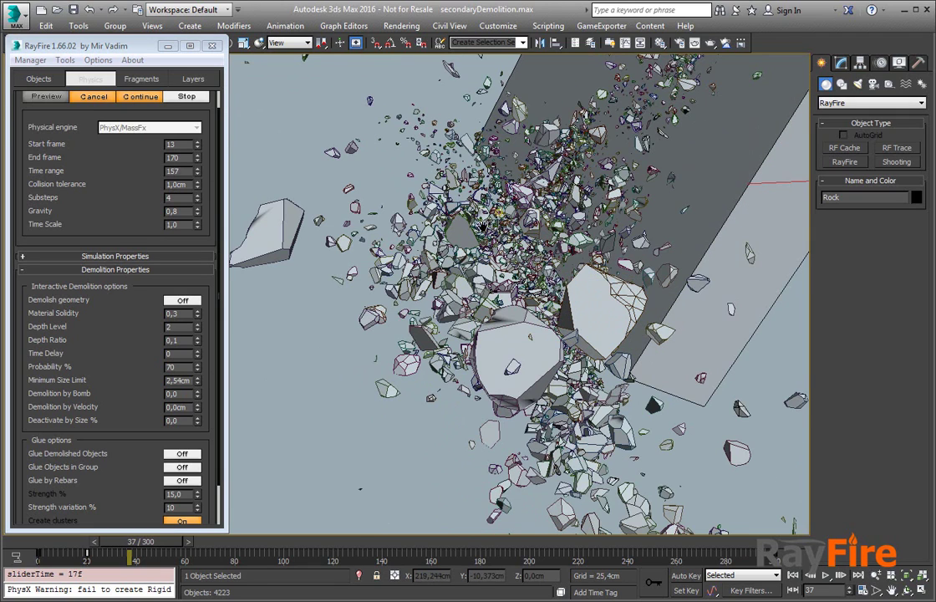
middle_drag(524, 168, 463, 290)
scroll(397, 331, up, 3)
alt+middle_drag(416, 330, 384, 372)
scroll(418, 367, down, 2)
alt+middle_drag(334, 501, 295, 465)
drag(170, 542, 128, 559)
click(88, 99)
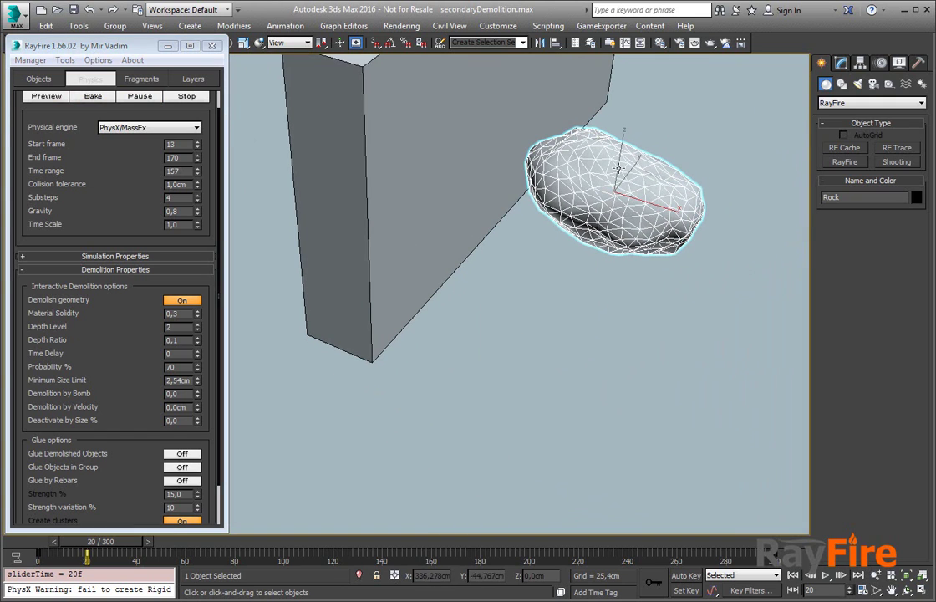
Step: Set the rock's Time Delay to 3 and demolition Probability % to 50
mouse_move(453, 298)
alt+middle_down()
mouse_move(518, 299)
mouse_move(469, 295)
alt+middle_up()
scroll(469, 295, up, 3)
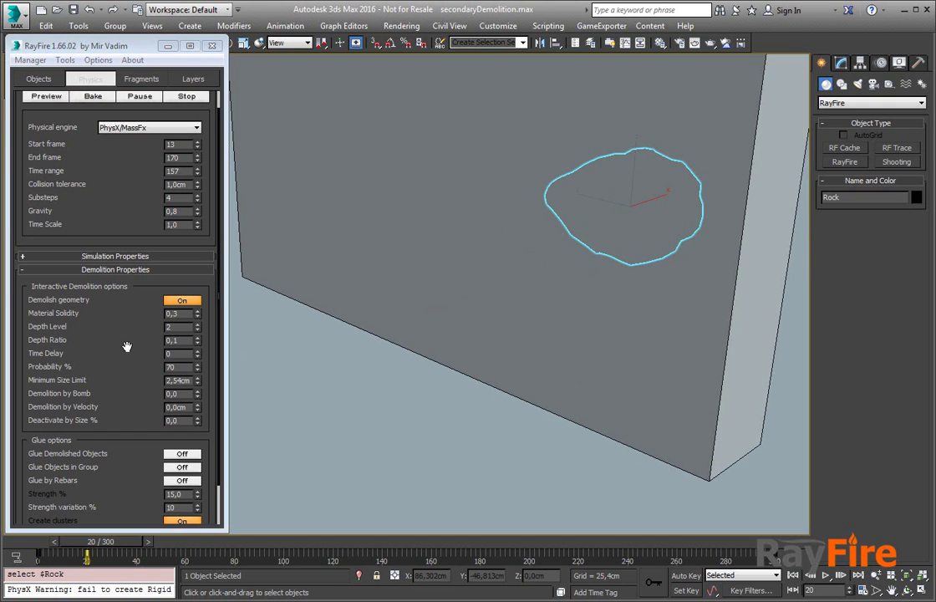
scroll(109, 304, down, 1)
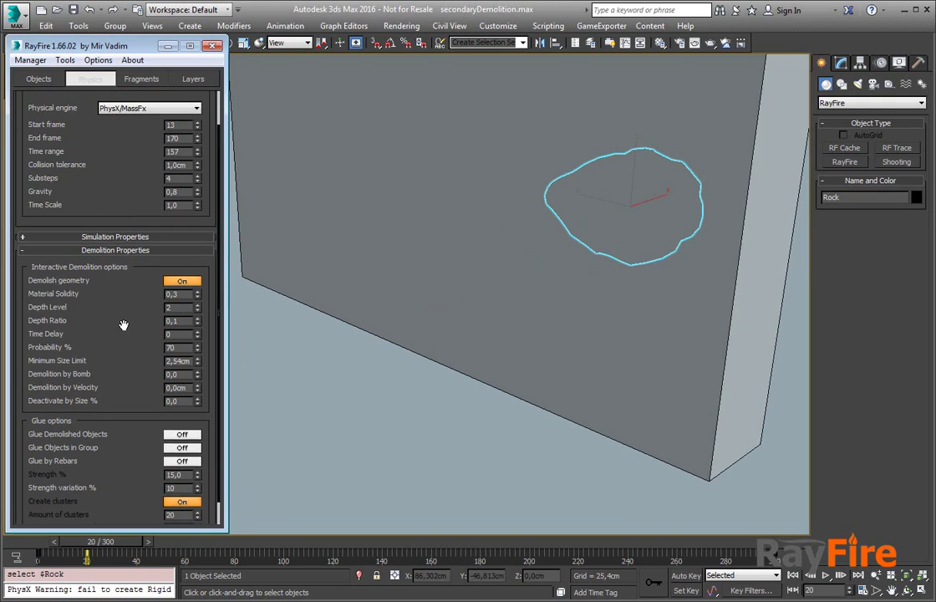
click(184, 344)
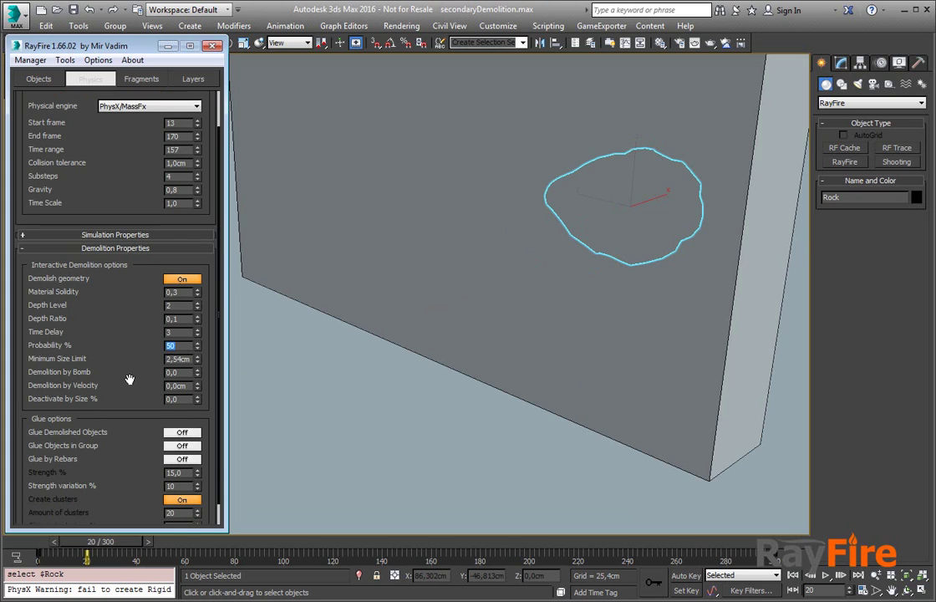
scroll(127, 356, down, 1)
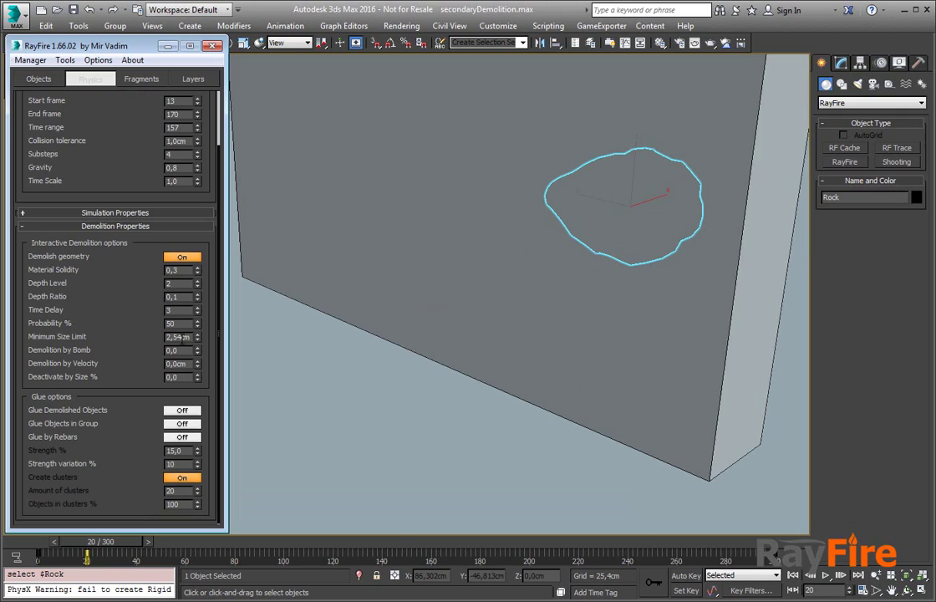
double_click(182, 337)
Step: Create an AutoGrid box on the ground under the rock, about 78 cm long, 162 cm wide and 101 cm high
alt+middle_drag(435, 372, 431, 313)
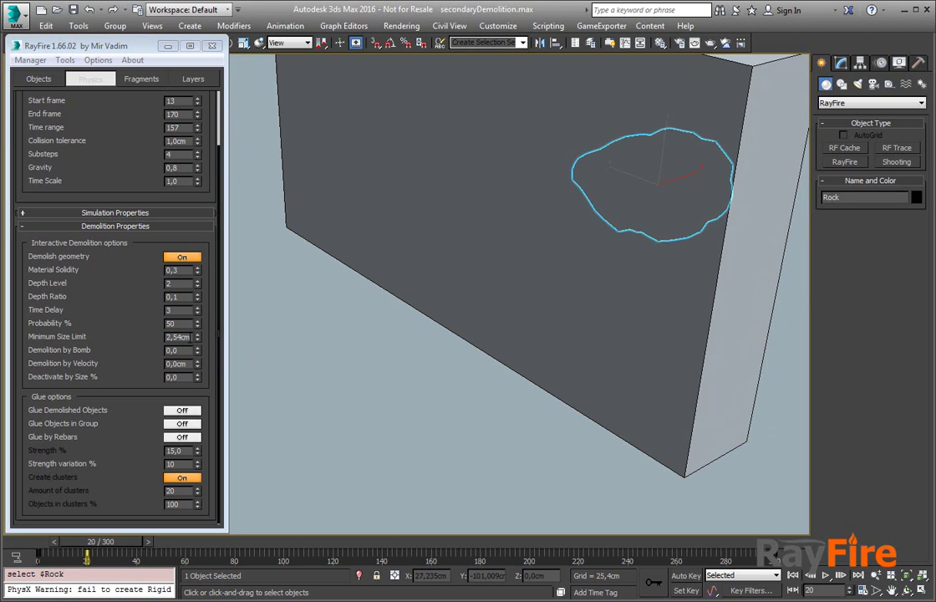
scroll(453, 301, down, 5)
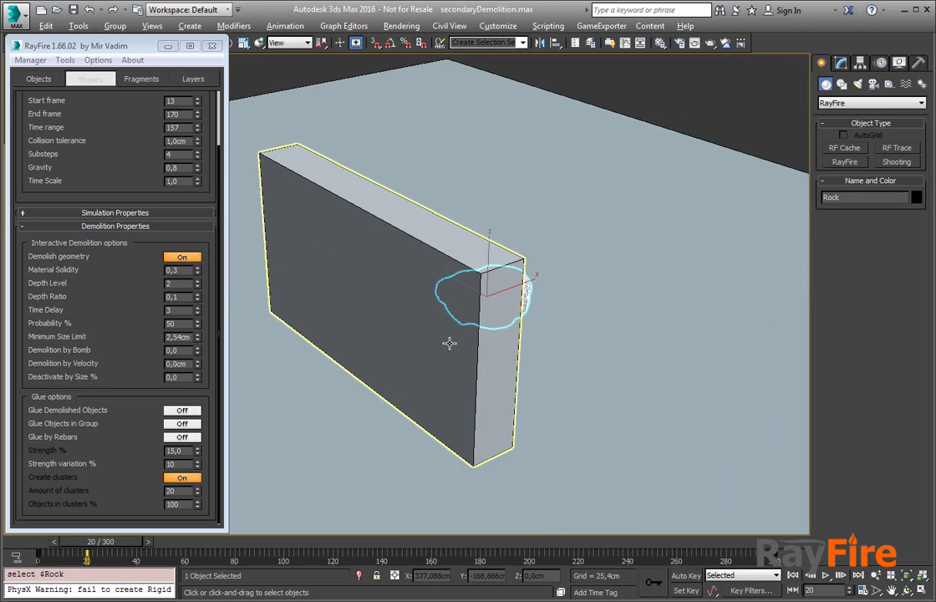
alt+middle_drag(450, 342, 433, 261)
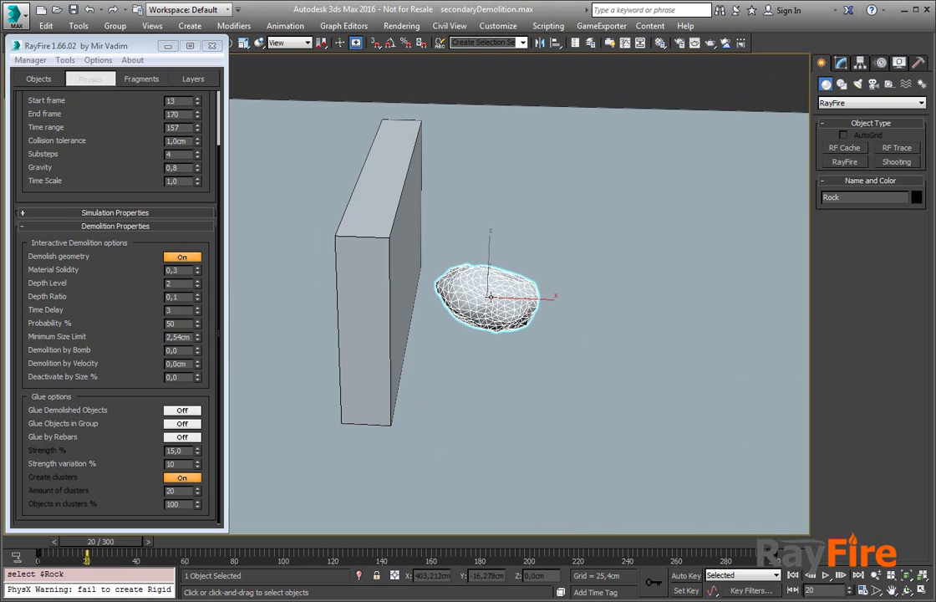
alt+middle_drag(397, 314, 613, 260)
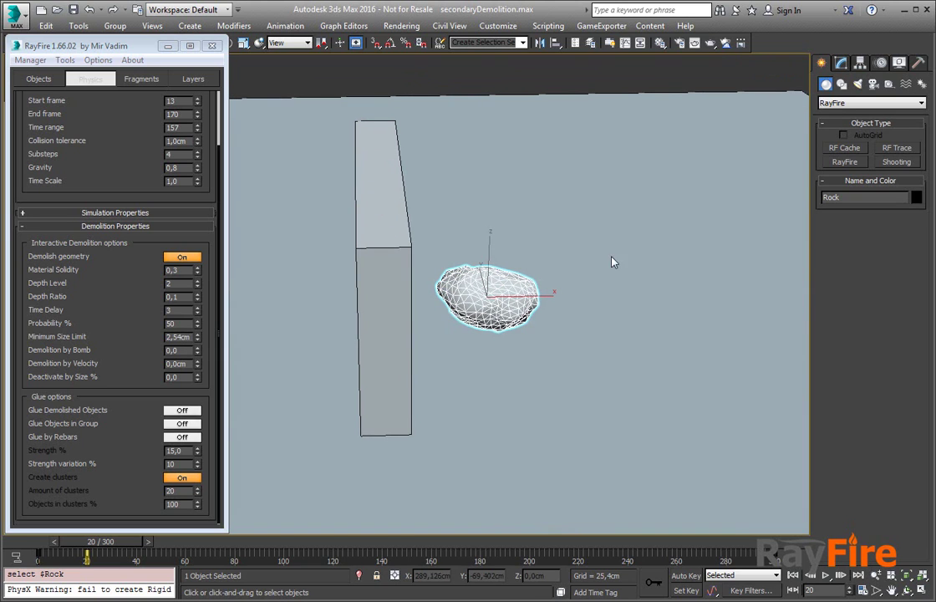
click(825, 103)
click(844, 112)
click(844, 147)
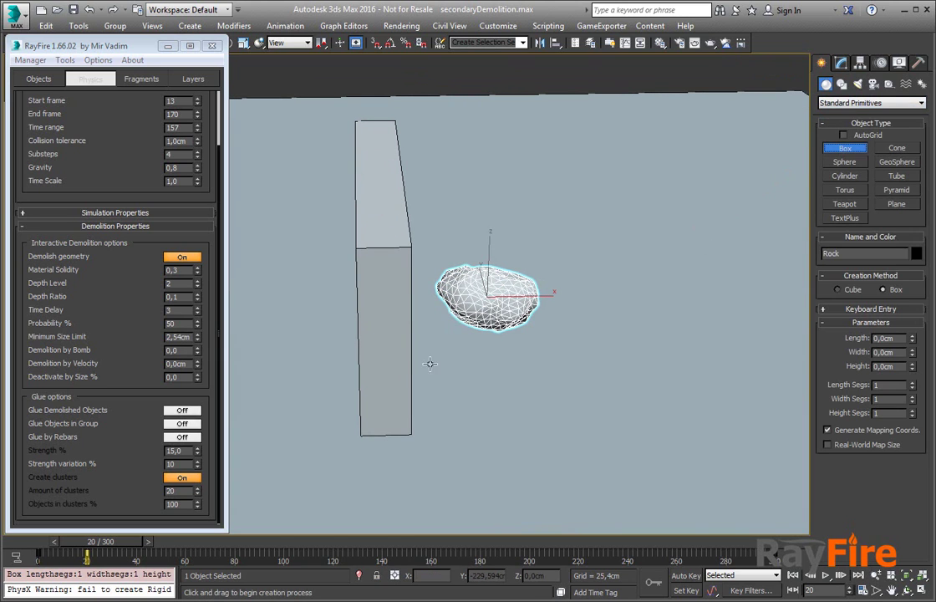
mouse_move(424, 359)
alt+middle_down()
mouse_move(447, 335)
mouse_move(419, 376)
alt+middle_up()
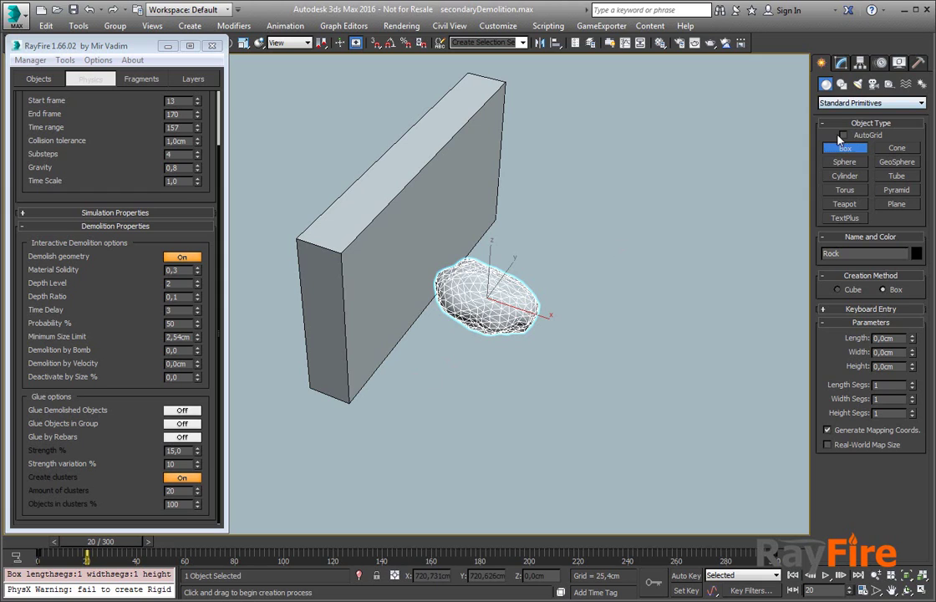
click(844, 135)
drag(439, 328, 511, 382)
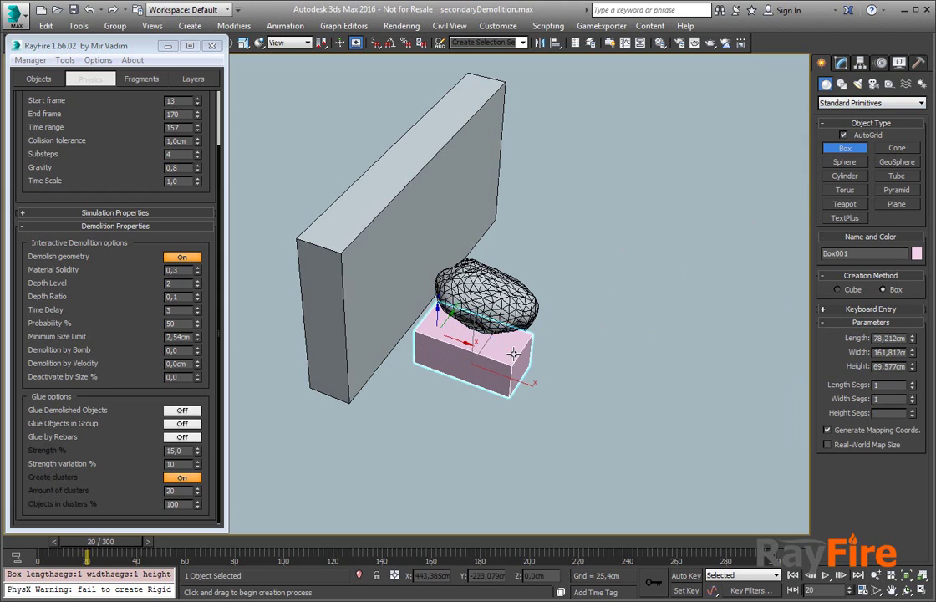
click(515, 333)
Step: Check the new box's width and height parameters against the size of the rock
alt+middle_drag(520, 355, 481, 299)
double_click(888, 351)
key(Tab)
mouse_move(527, 324)
alt+middle_down()
mouse_move(555, 326)
mouse_move(464, 325)
mouse_move(529, 329)
alt+middle_up()
drag(874, 366, 914, 368)
text(100)
alt+middle_drag(487, 350, 491, 355)
Step: Raise the box and move it sideways so that it stands right next to the rock
key(w)
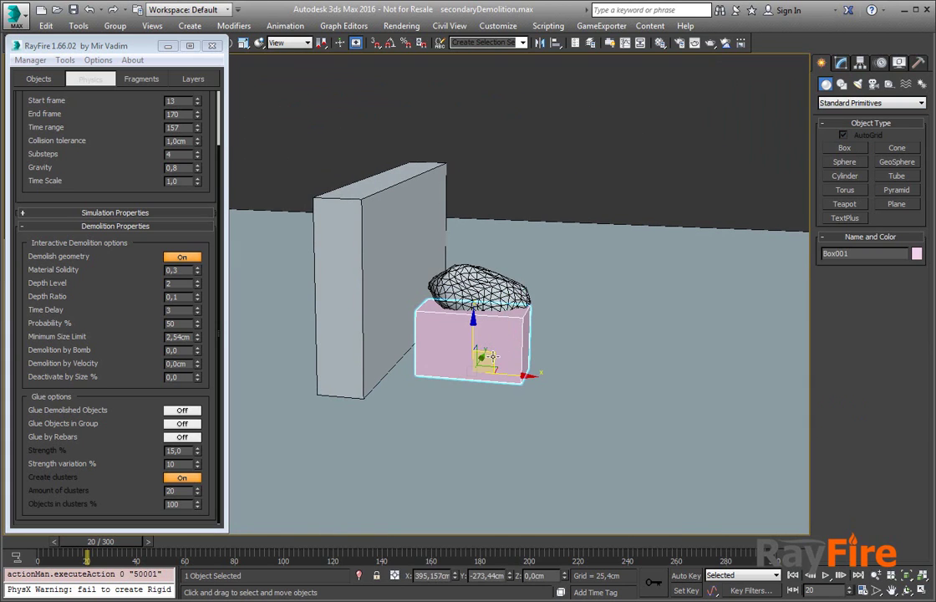
drag(492, 355, 498, 314)
alt+middle_drag(498, 314, 477, 345)
drag(502, 312, 452, 332)
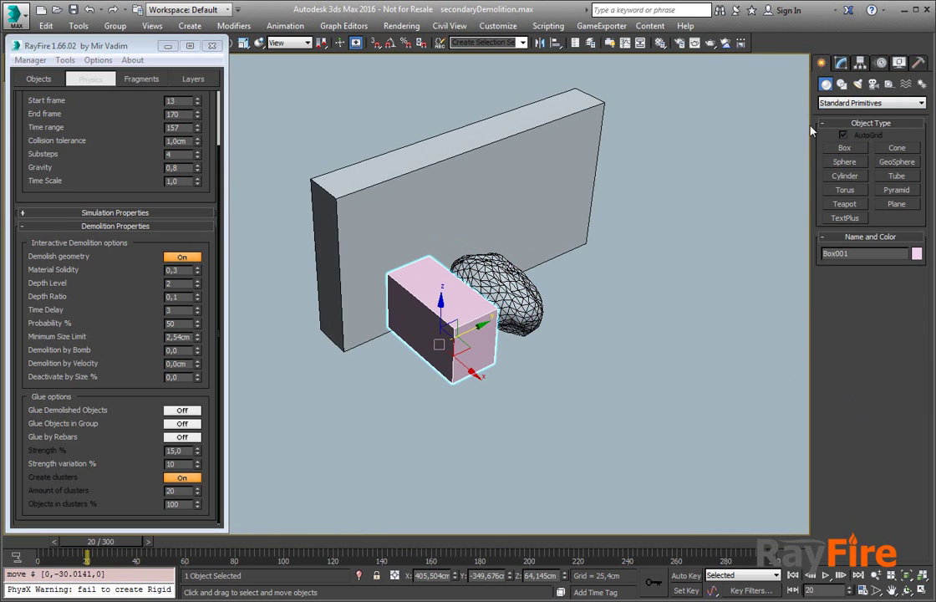
Step: Open the box's parameters for comparison and set the demolition Minimum Size Limit to 10 cm
click(839, 64)
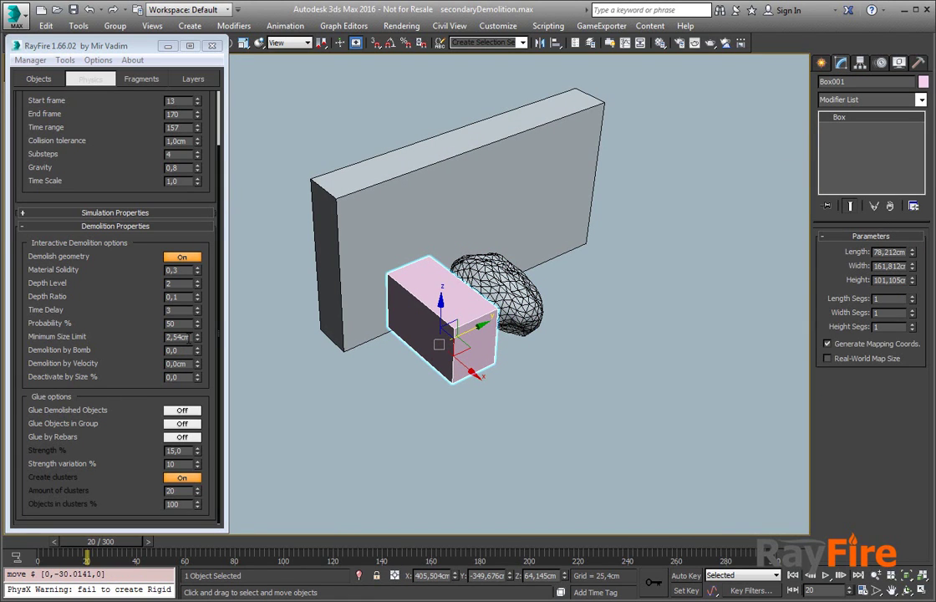
double_click(166, 337)
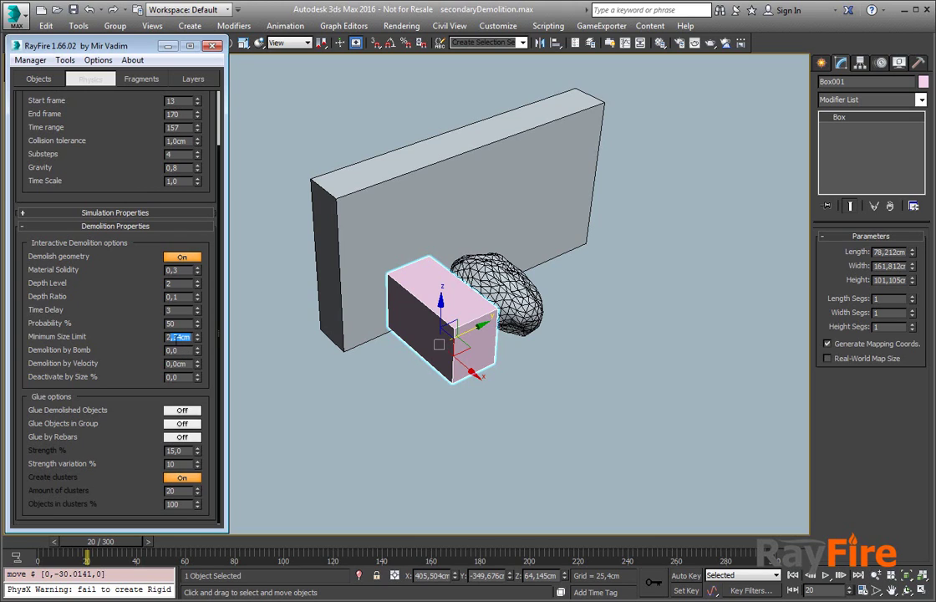
click(177, 337)
double_click(177, 337)
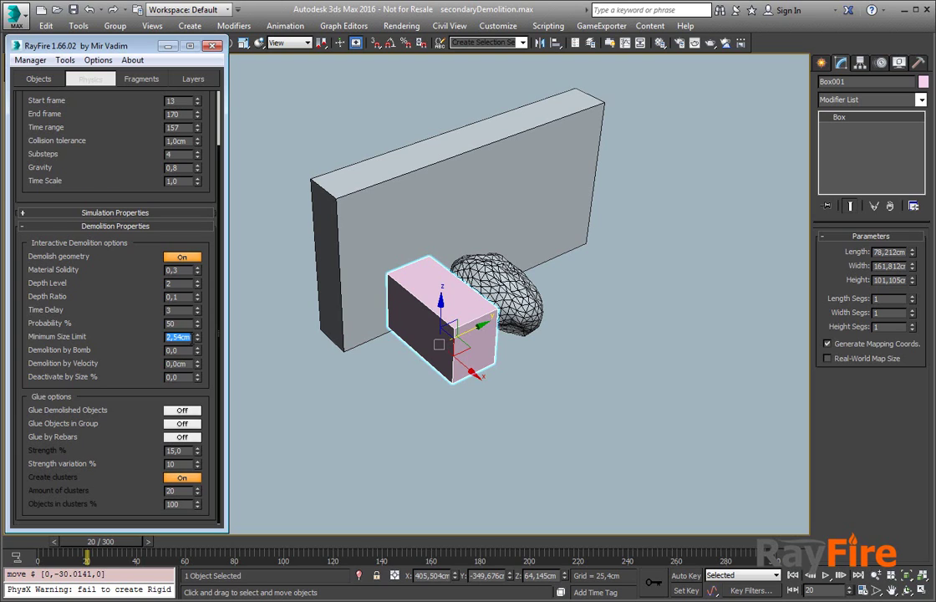
text(10)
key(Return)
click(71, 348)
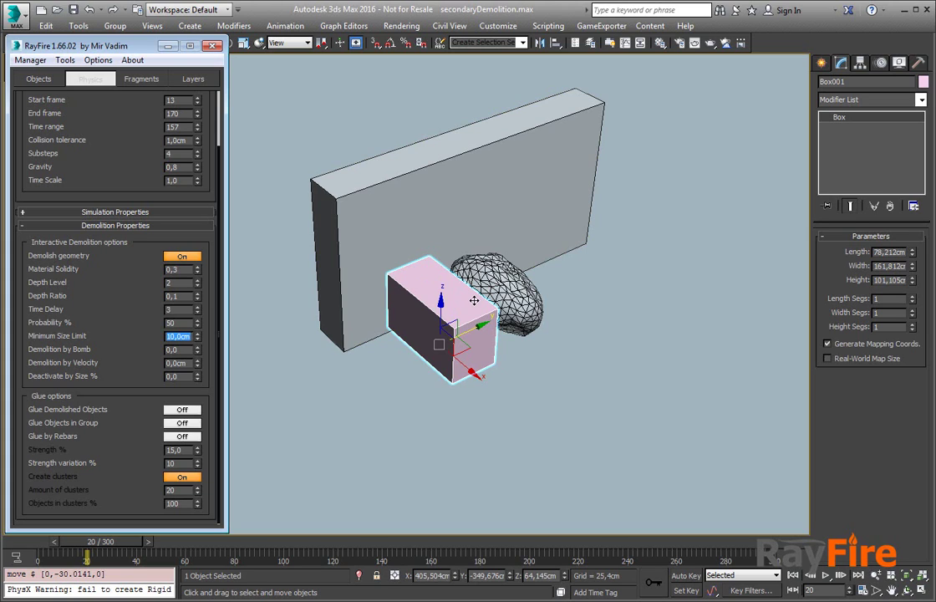
Step: Set the demolition Minimum Size Limit to 5 cm
middle_drag(461, 272, 453, 293)
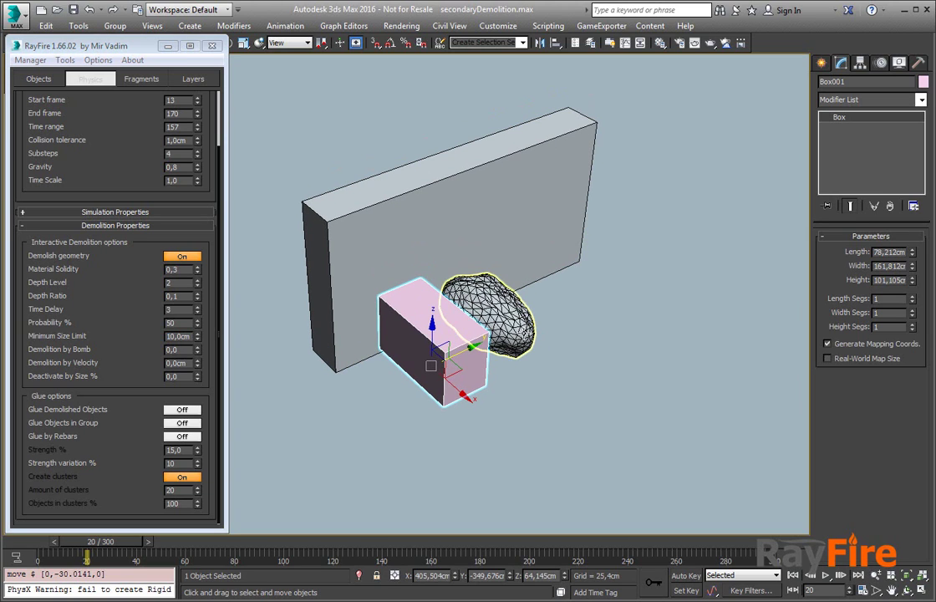
alt+middle_drag(519, 312, 437, 328)
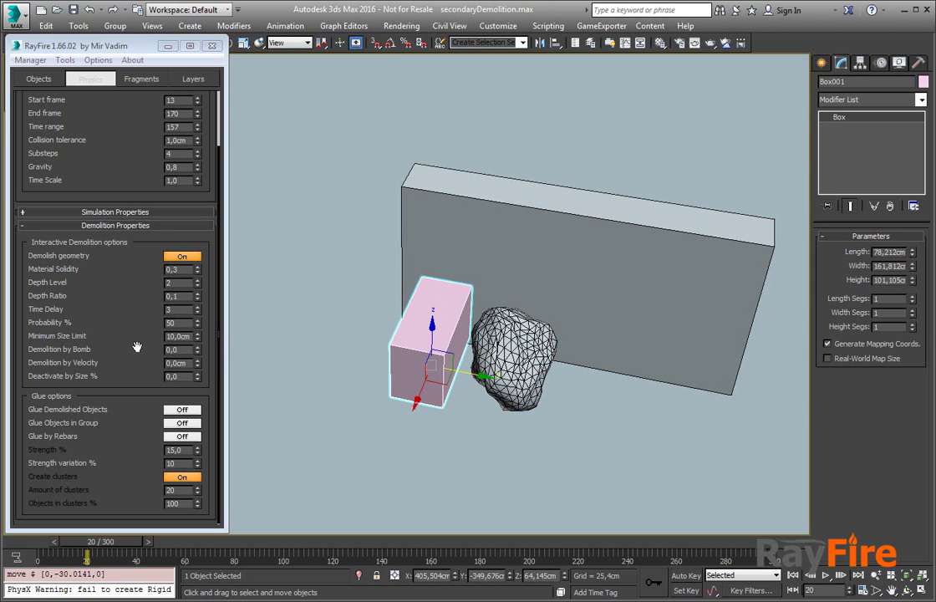
drag(177, 335, 161, 336)
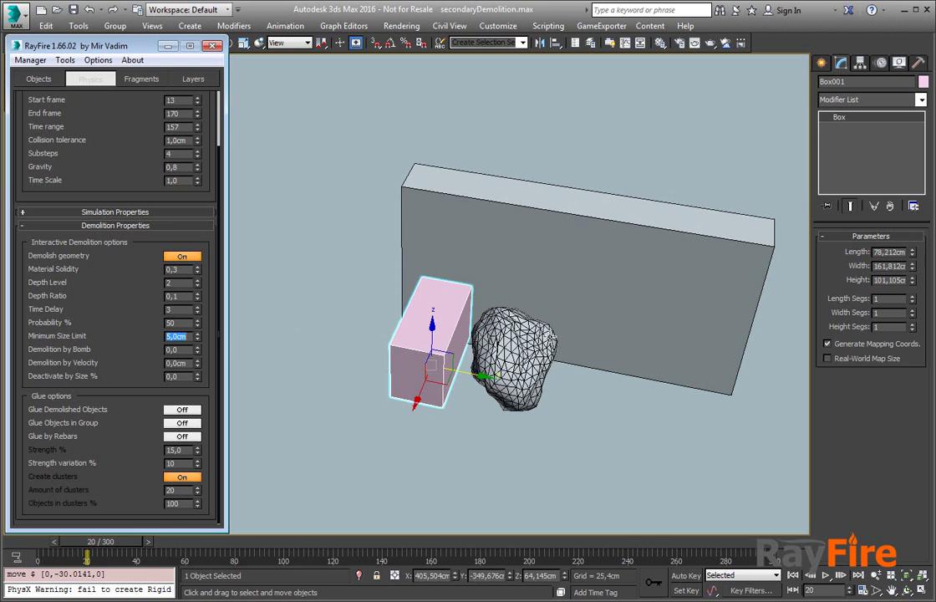
middle_drag(520, 378, 415, 369)
scroll(462, 352, up, 3)
middle_drag(443, 299, 467, 336)
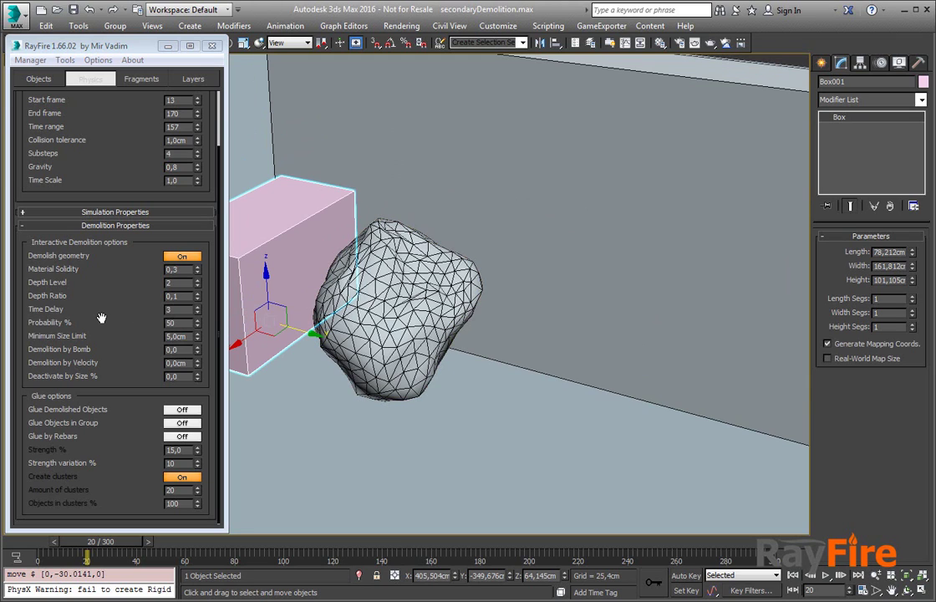
scroll(101, 317, up, 3)
scroll(297, 343, down, 4)
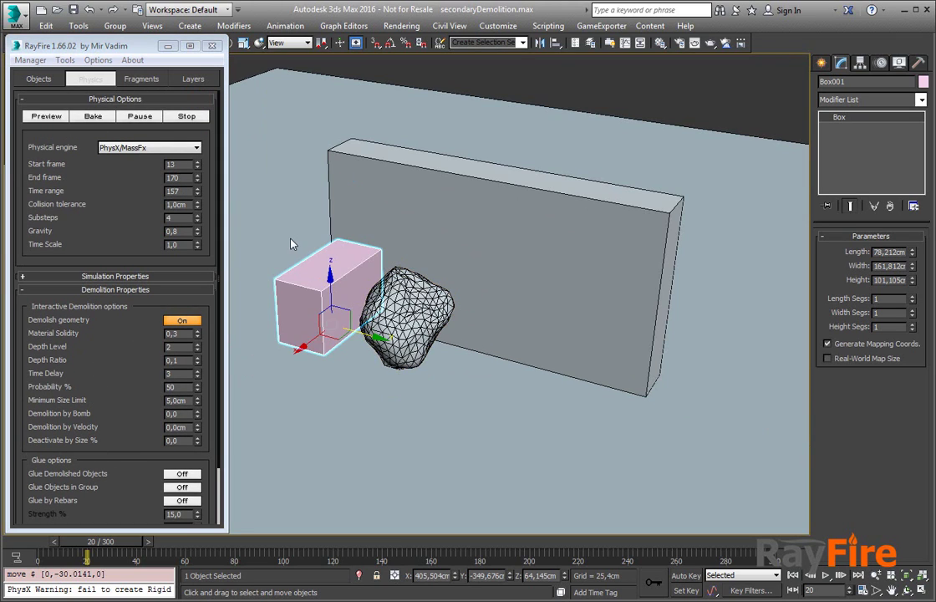
Step: Delete the comparison box, bake the simulation and pause it at frame 20
key(Delete)
click(82, 208)
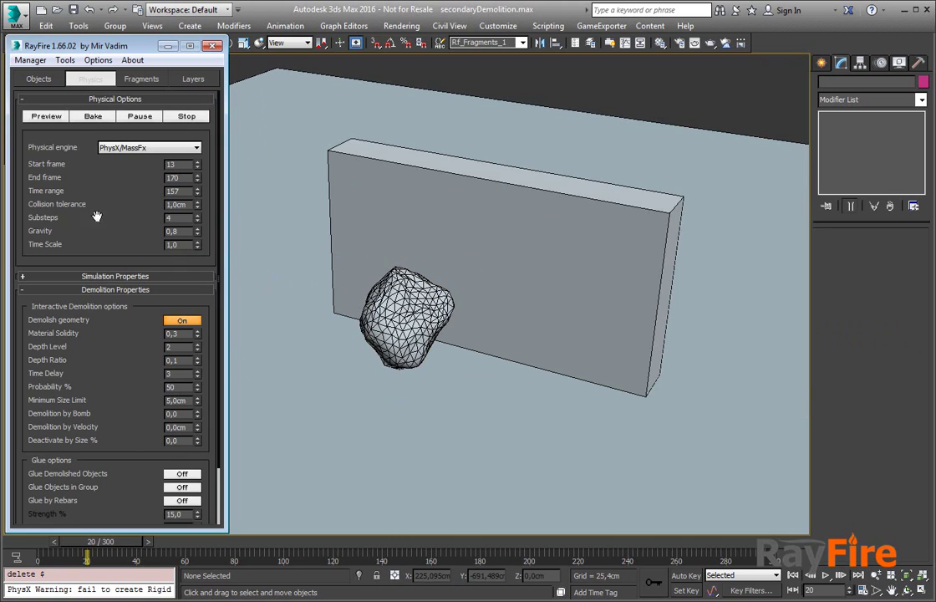
click(92, 117)
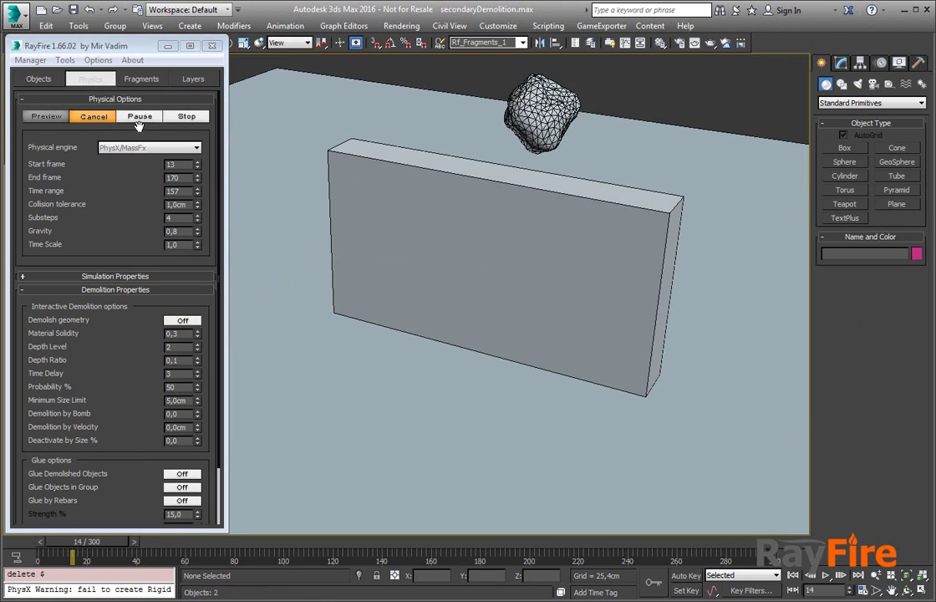
click(145, 118)
Step: Examine the rock fragments at the moment of impact from several angles around the wall
alt+middle_drag(423, 198, 359, 242)
scroll(393, 250, up, 3)
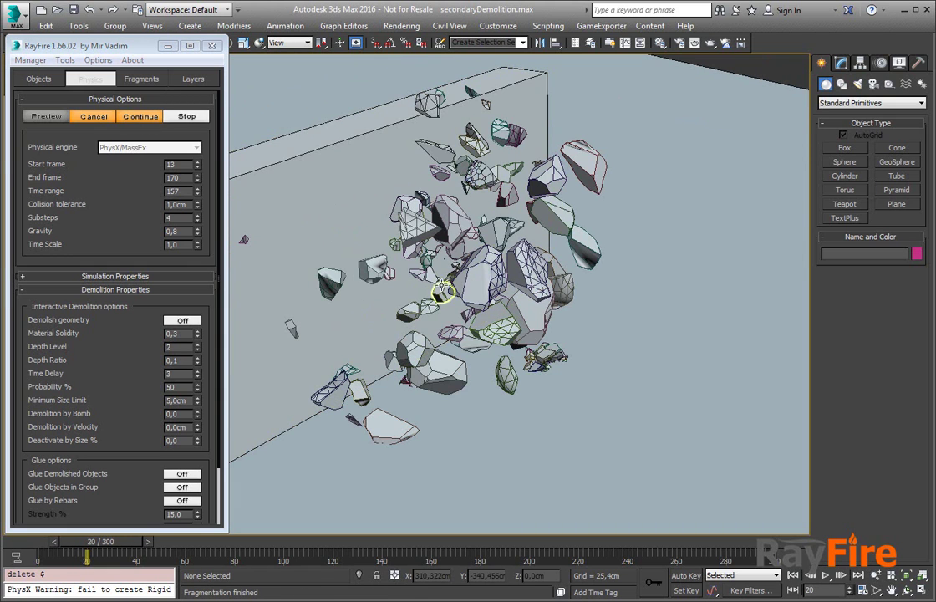
alt+middle_drag(453, 240, 467, 226)
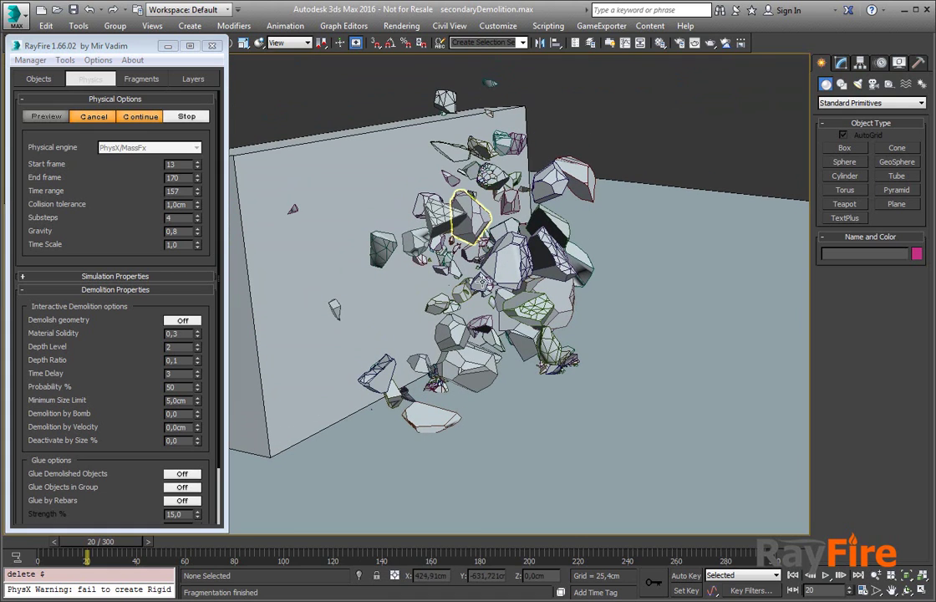
alt+middle_drag(483, 284, 459, 308)
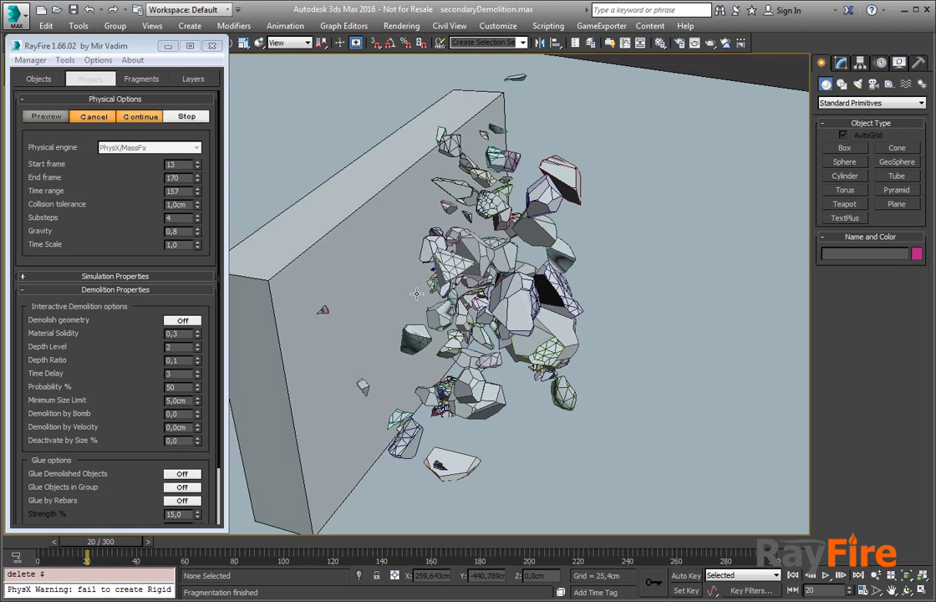
Step: Continue the paused bake and watch the fragments break into smaller pieces
click(139, 116)
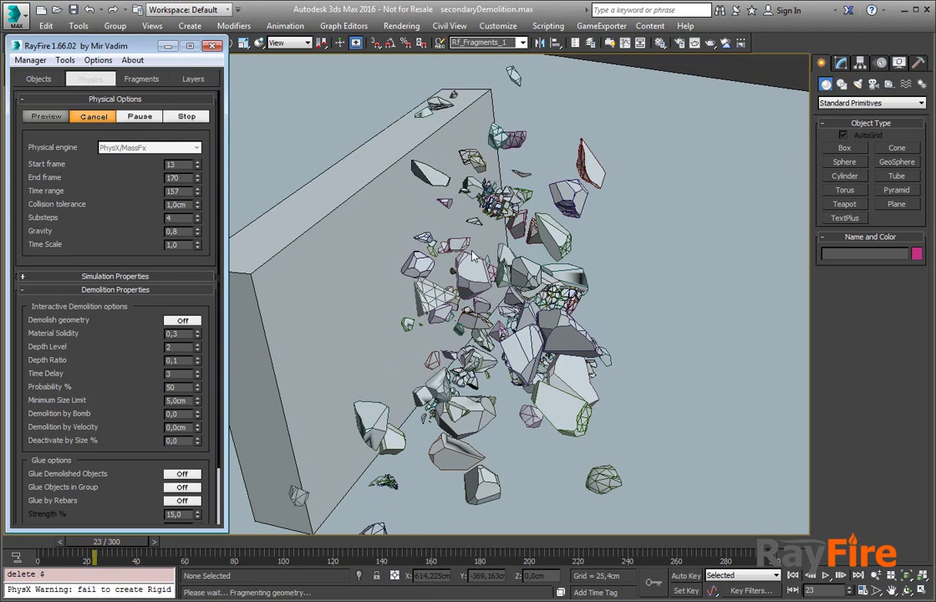
scroll(408, 468, down, 1)
middle_drag(408, 503, 409, 437)
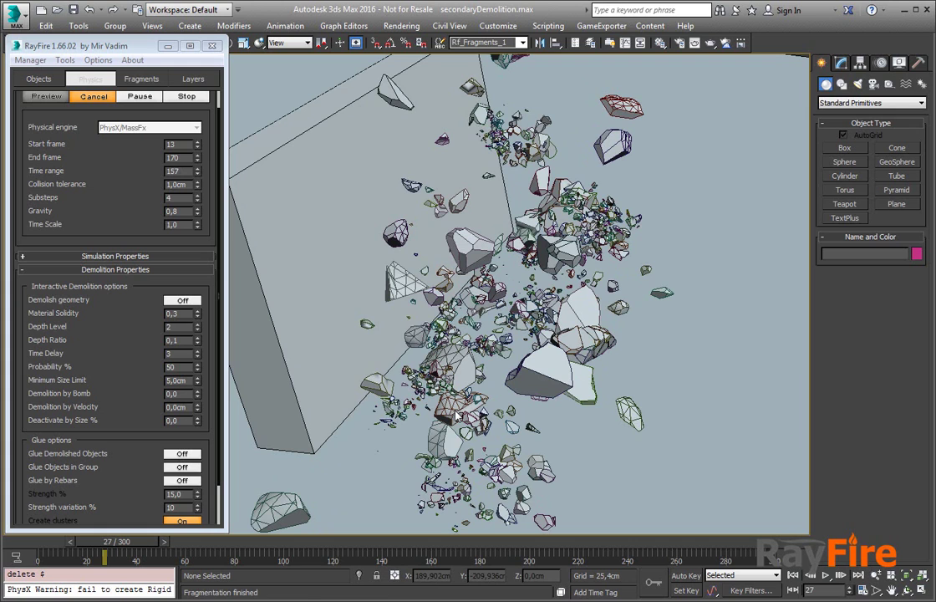
click(456, 416)
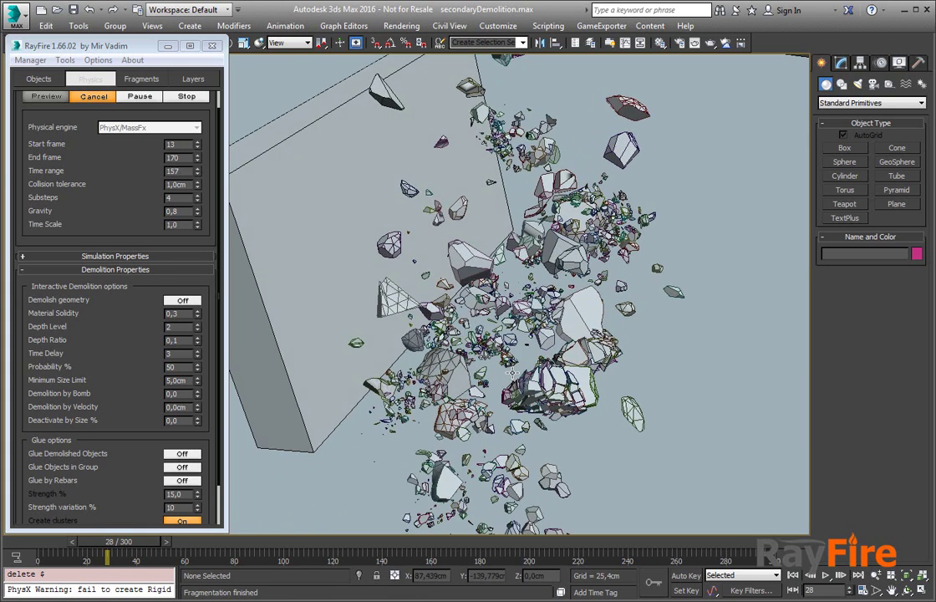
scroll(513, 372, down, 3)
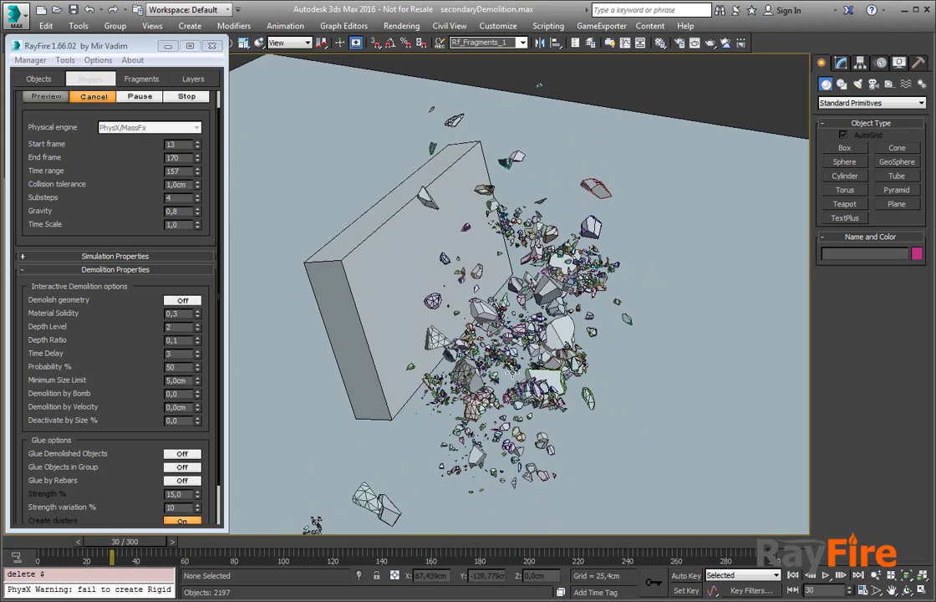
click(512, 372)
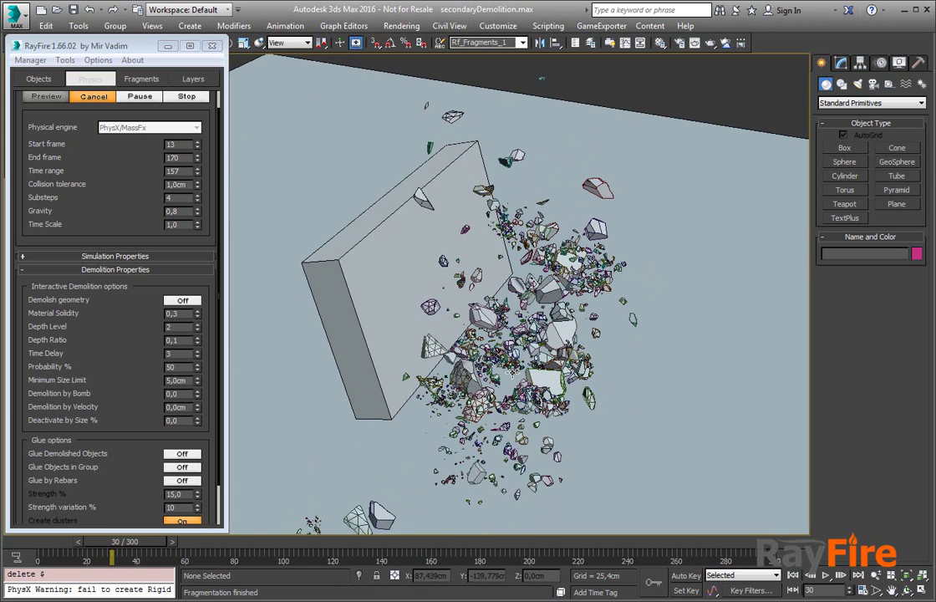
click(483, 351)
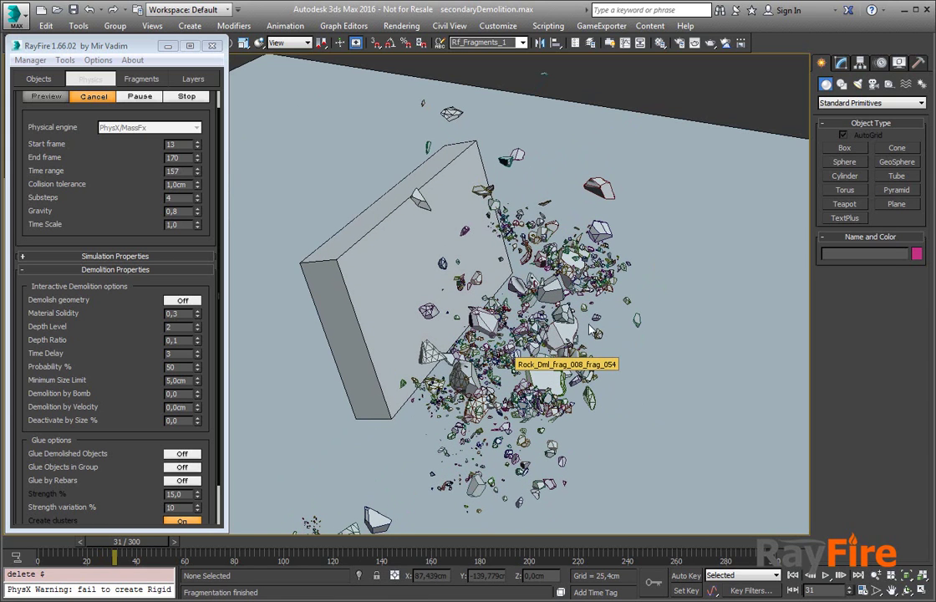
click(520, 357)
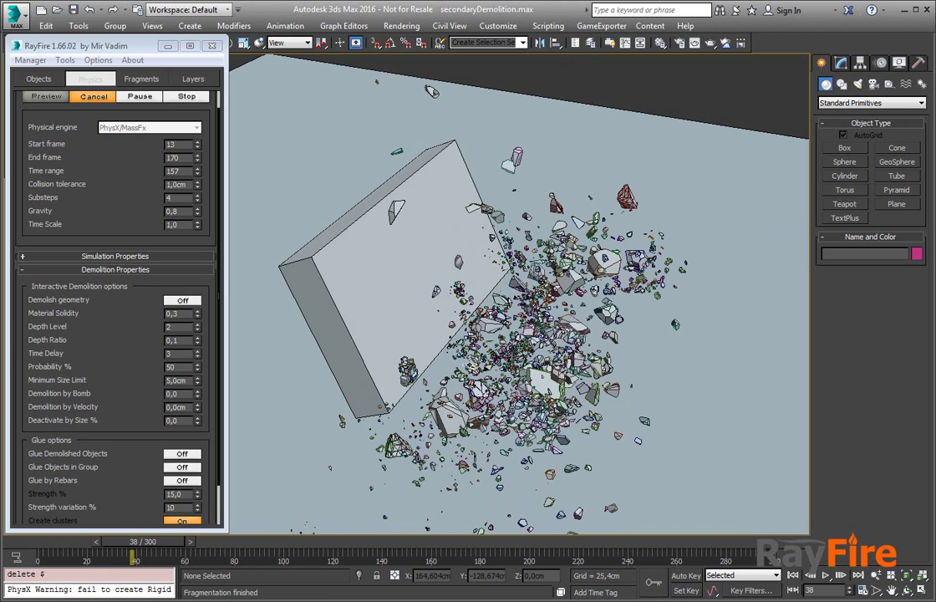
Step: Pause the bake at frame 42 and examine the debris from the other end of the wall
click(138, 97)
middle_drag(584, 425, 580, 331)
alt+middle_drag(531, 310, 402, 303)
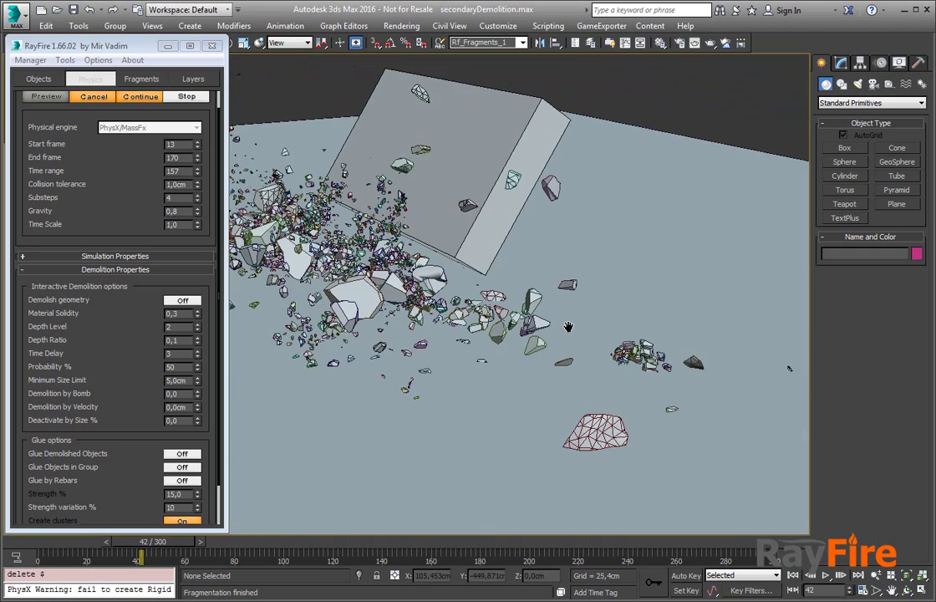
middle_drag(551, 314, 513, 326)
scroll(594, 334, up, 3)
Step: Go back to frame 23 and select a small secondary fragment on the floor in front of the wall
drag(153, 544, 108, 563)
key(F4)
key(F4)
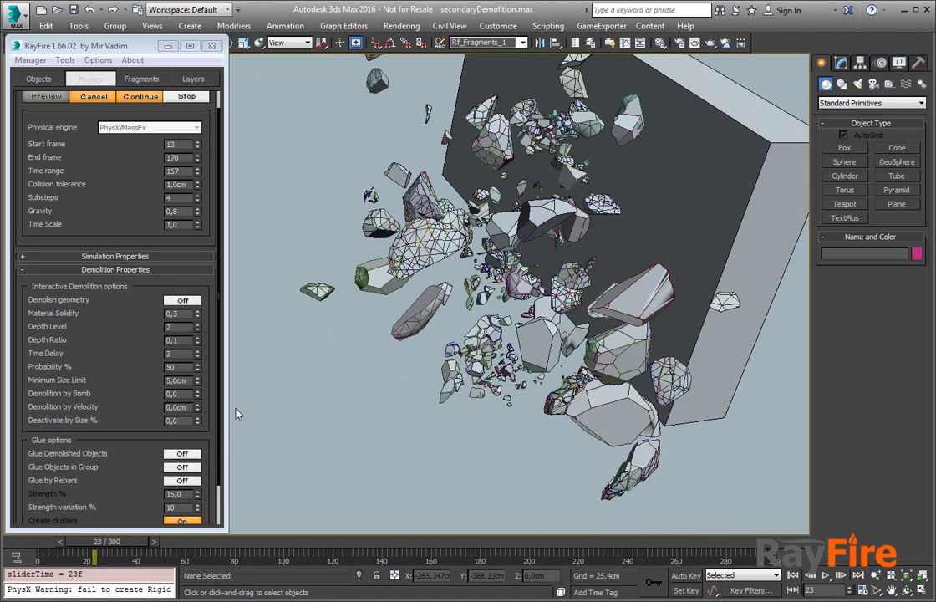
click(369, 219)
key(z)
alt+middle_drag(395, 219, 469, 239)
scroll(507, 187, down, 8)
scroll(484, 237, down, 4)
scroll(469, 239, up, 6)
middle_drag(392, 170, 428, 402)
click(449, 408)
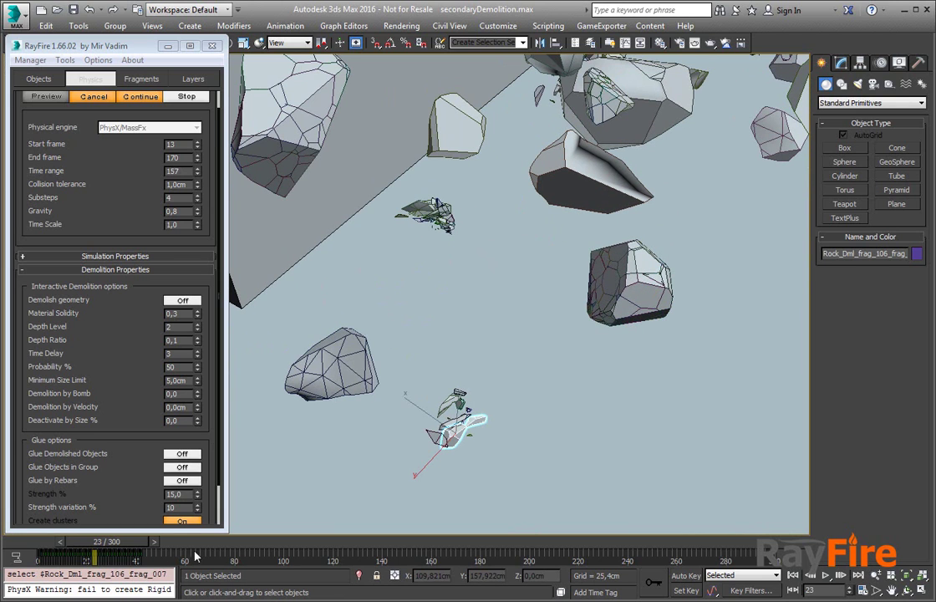
Step: Go back to frame 21 and compare the small fragment's size with the Minimum Size Limit
drag(103, 542, 90, 545)
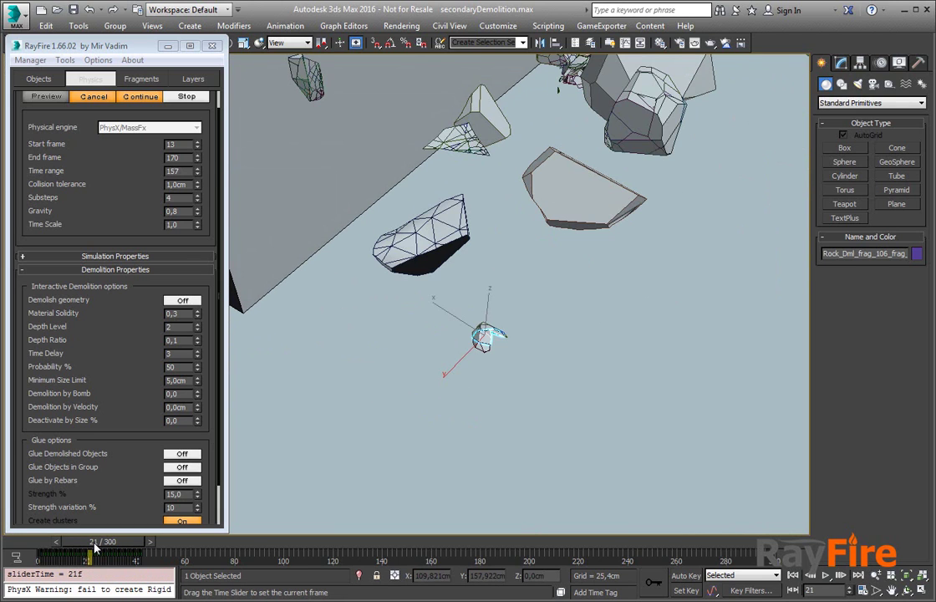
click(485, 331)
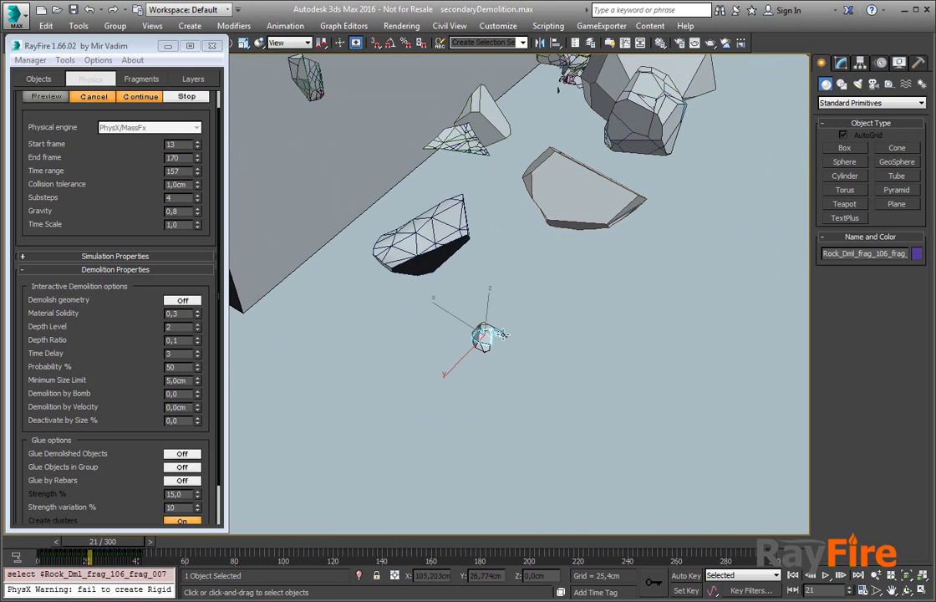
alt+middle_drag(484, 331, 485, 287)
scroll(483, 346, up, 5)
drag(188, 381, 149, 387)
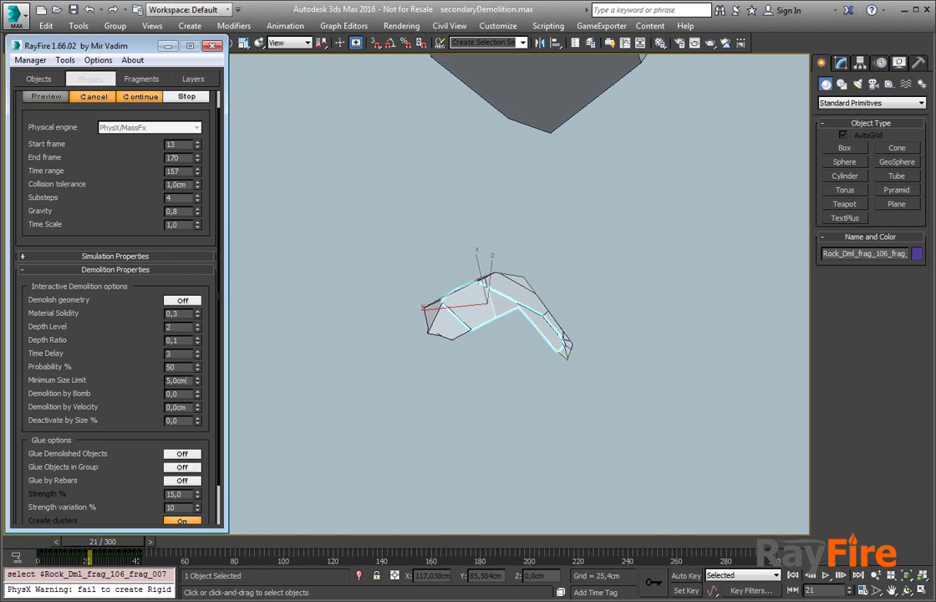
scroll(489, 330, up, 2)
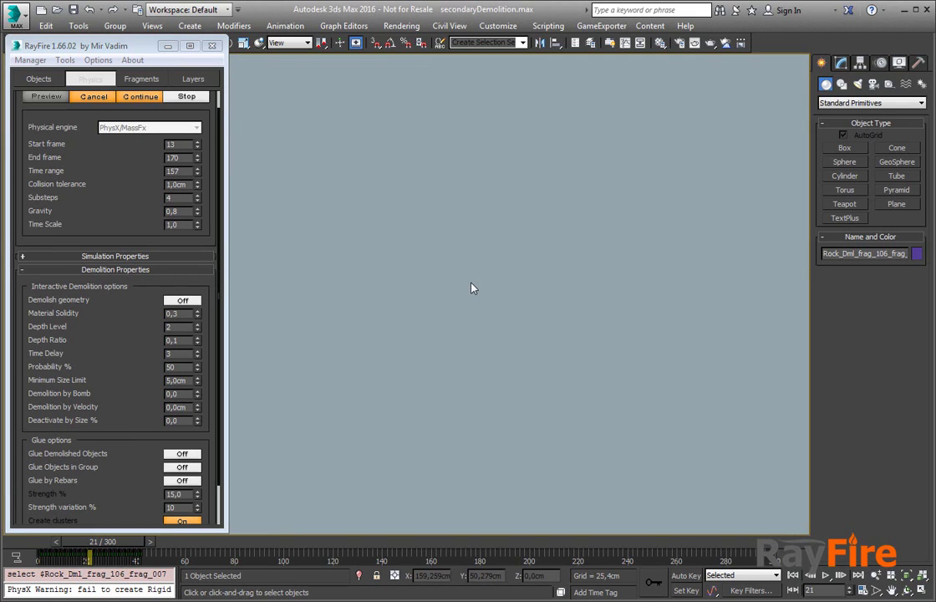
key(shift+z)
key(shift+z)
key(shift+y)
mouse_move(455, 322)
alt+middle_down()
mouse_move(442, 338)
mouse_move(467, 308)
alt+middle_up()
key(shift+y)
double_click(189, 380)
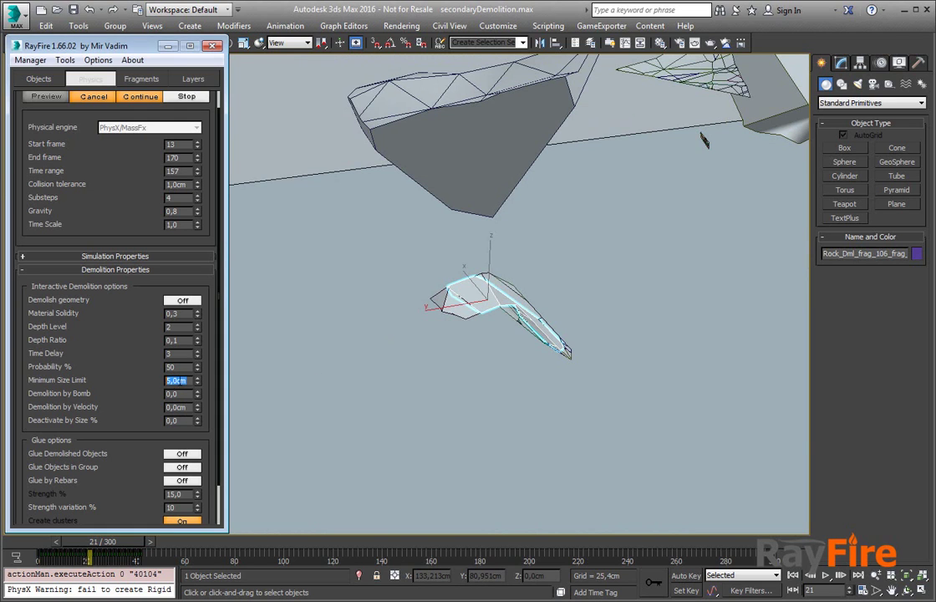
Step: Select another tiny fragment between the larger pieces and inspect its size up close
middle_drag(563, 307, 548, 327)
click(609, 253)
key(z)
alt+middle_drag(570, 294, 580, 285)
key(shift+z)
scroll(576, 292, up, 5)
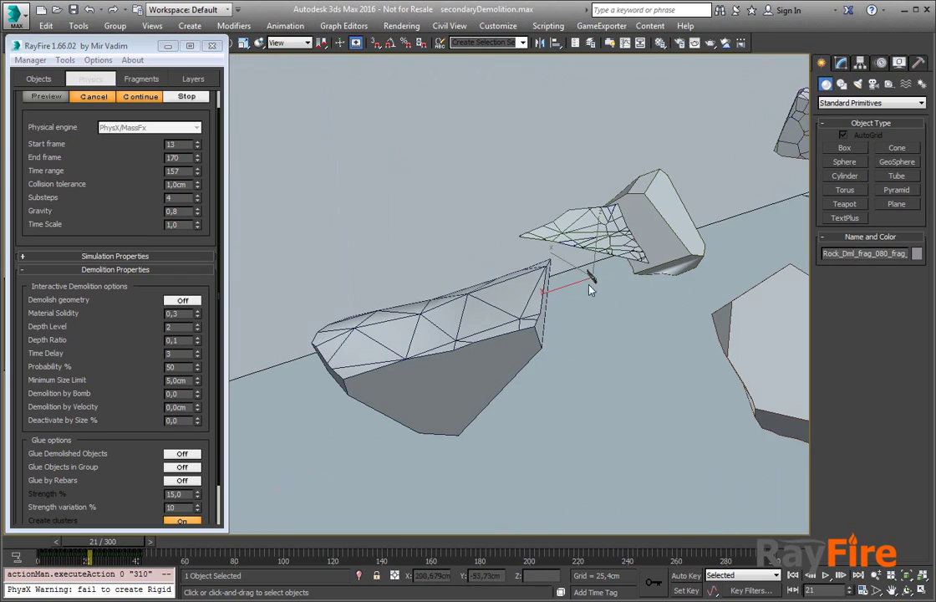
key(z)
alt+middle_drag(504, 312, 395, 294)
scroll(465, 301, down, 2)
scroll(479, 282, down, 10)
scroll(479, 286, up, 5)
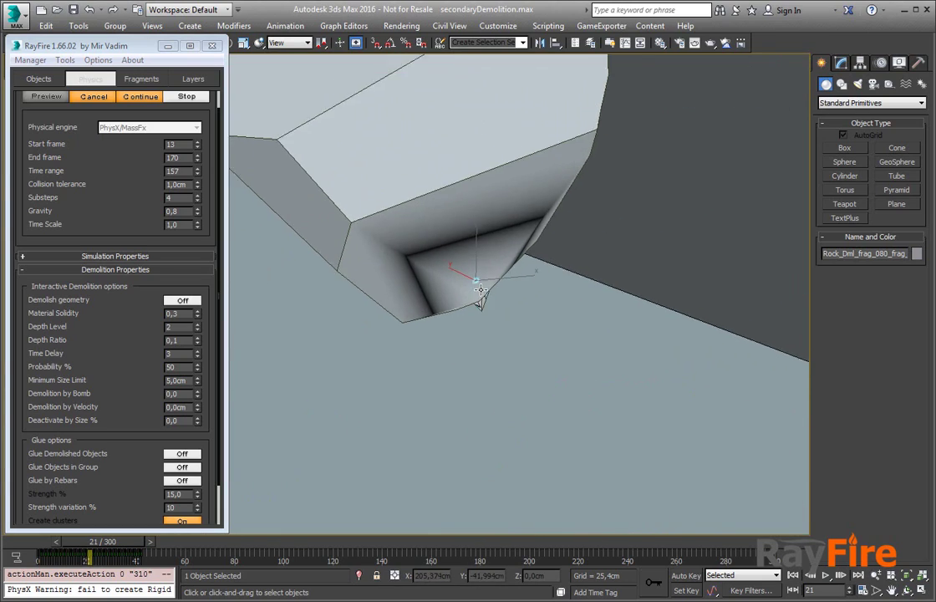
alt+middle_drag(505, 304, 481, 358)
scroll(726, 306, down, 8)
Step: Scrub forward through the baked frames to review the spread of debris and continue the simulation
drag(124, 545, 213, 548)
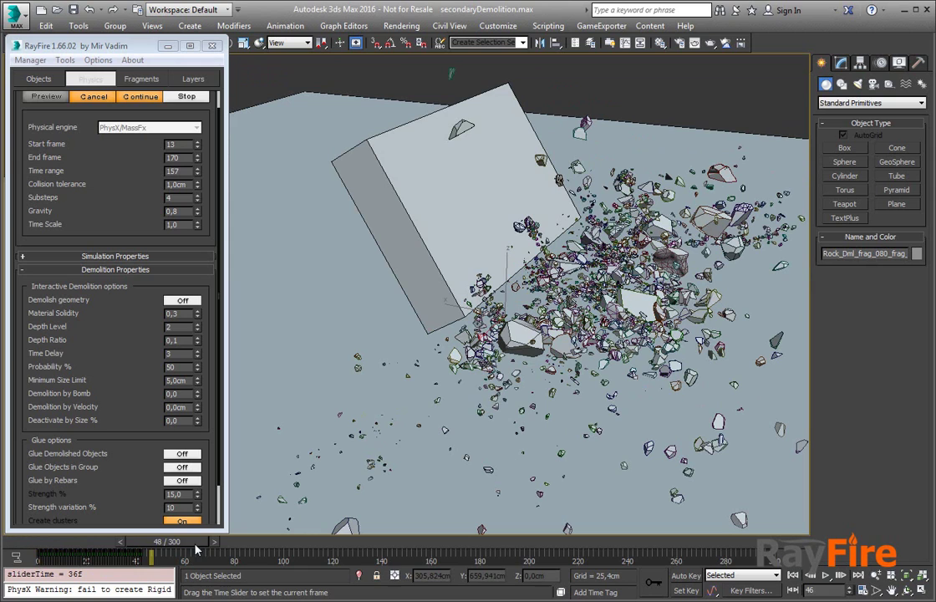
click(143, 97)
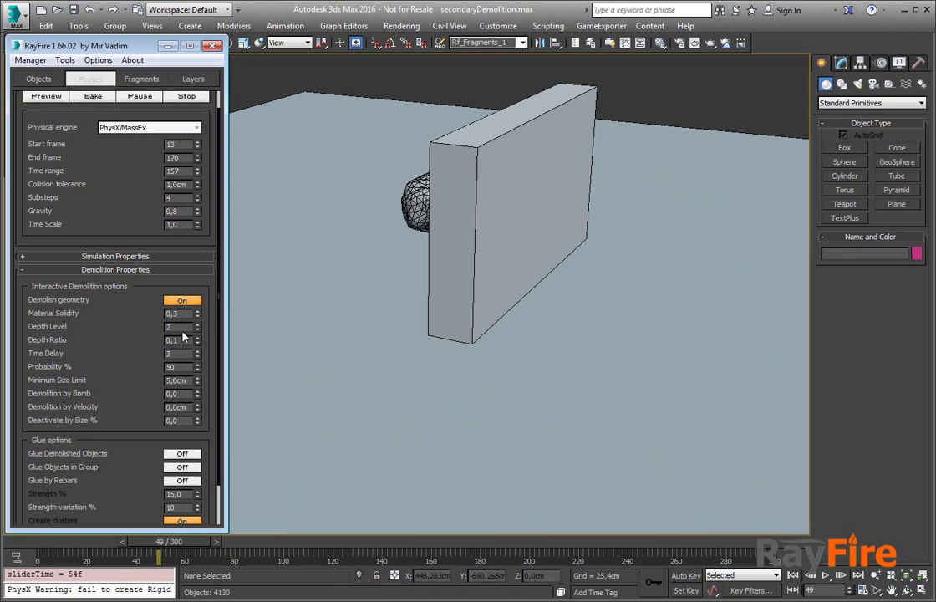
Step: Set the demolition Depth Level to 3, Probability to 30 % and Minimum Size Limit to 15 cm
mouse_move(198, 330)
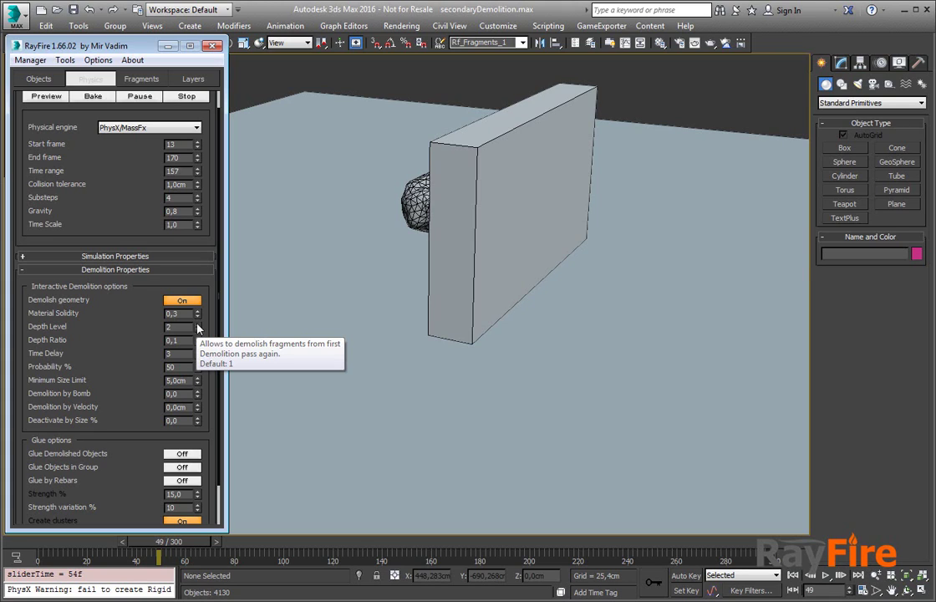
click(198, 323)
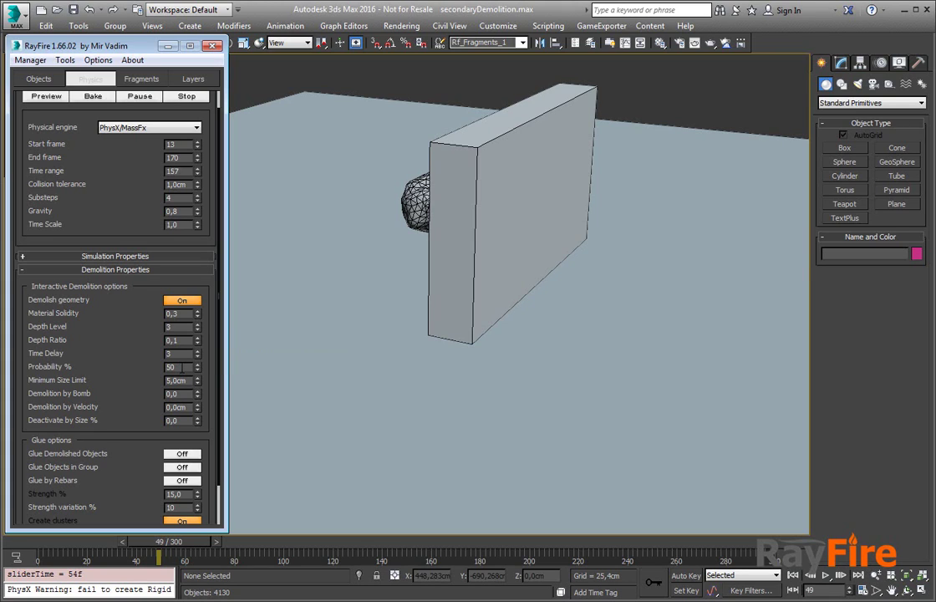
double_click(177, 367)
text(30)
key(Tab)
text(15)
key(Return)
Step: Set the demolition Depth Ratio to 0,05
click(198, 344)
click(175, 340)
drag(185, 342, 240, 388)
text(5)
key(Return)
Step: Select the rock and set the simulation's Collision tolerance to 0,6 cm
alt+middle_drag(418, 263, 527, 269)
click(519, 201)
key(z)
scroll(489, 231, down, 5)
scroll(486, 231, up, 3)
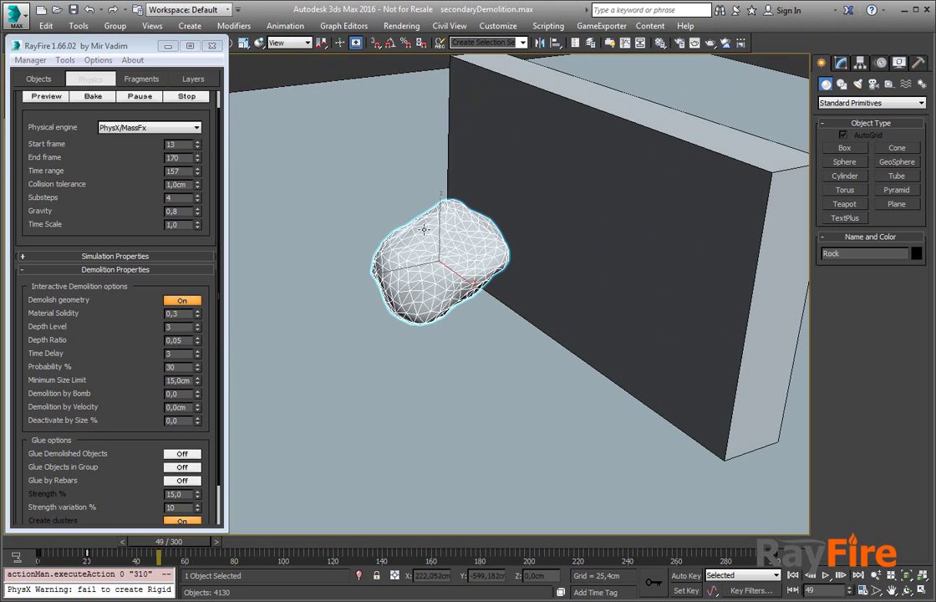
middle_drag(431, 224, 412, 212)
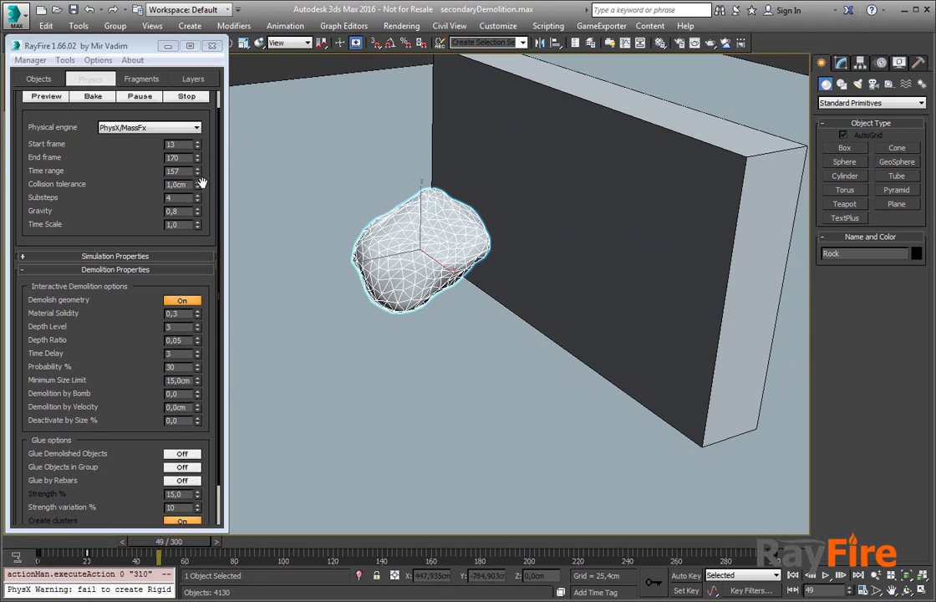
drag(198, 184, 201, 189)
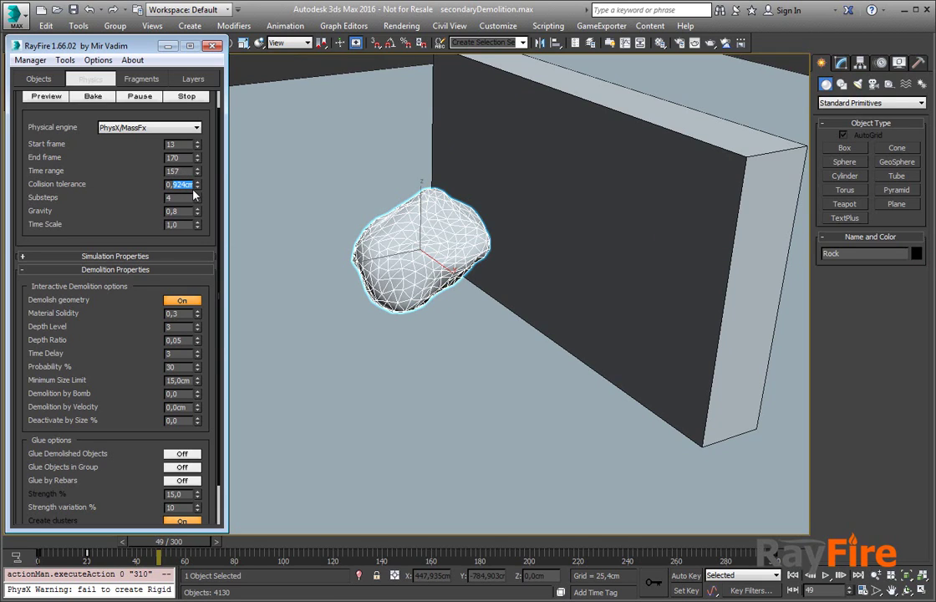
text(5)
key(Return)
Step: Bake the simulation with the new demolition settings and pause it
alt+middle_drag(493, 198, 431, 202)
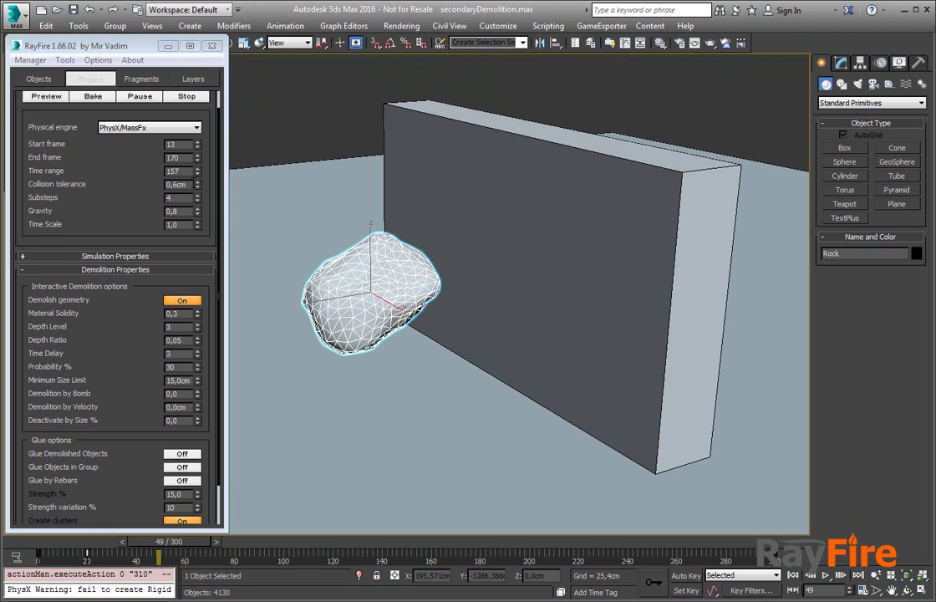
drag(183, 158, 83, 157)
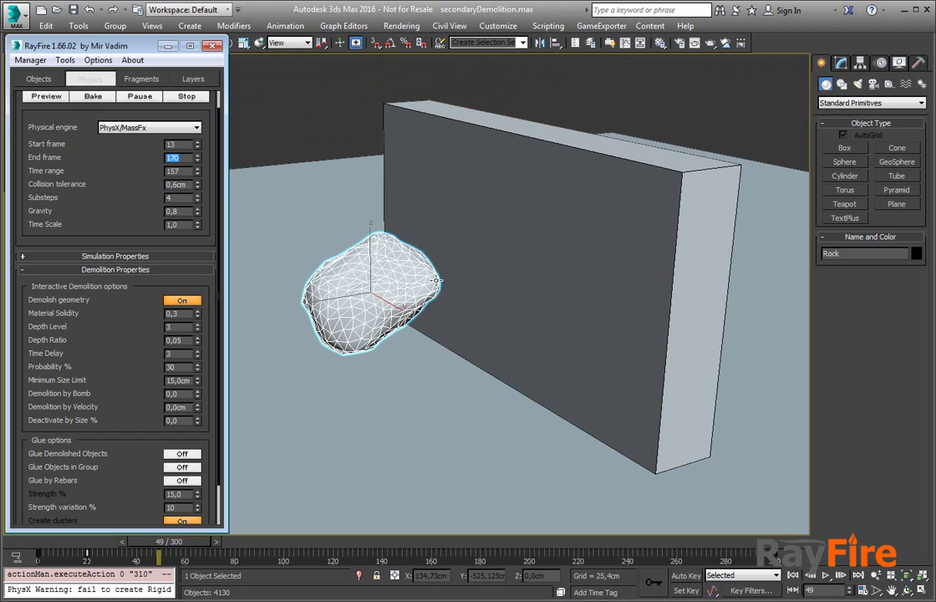
scroll(113, 154, up, 1)
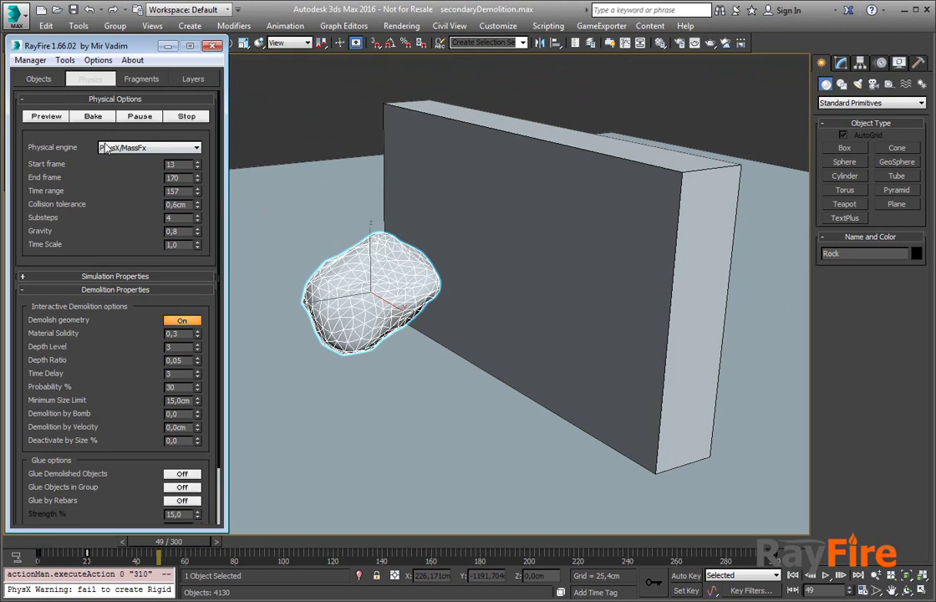
click(93, 117)
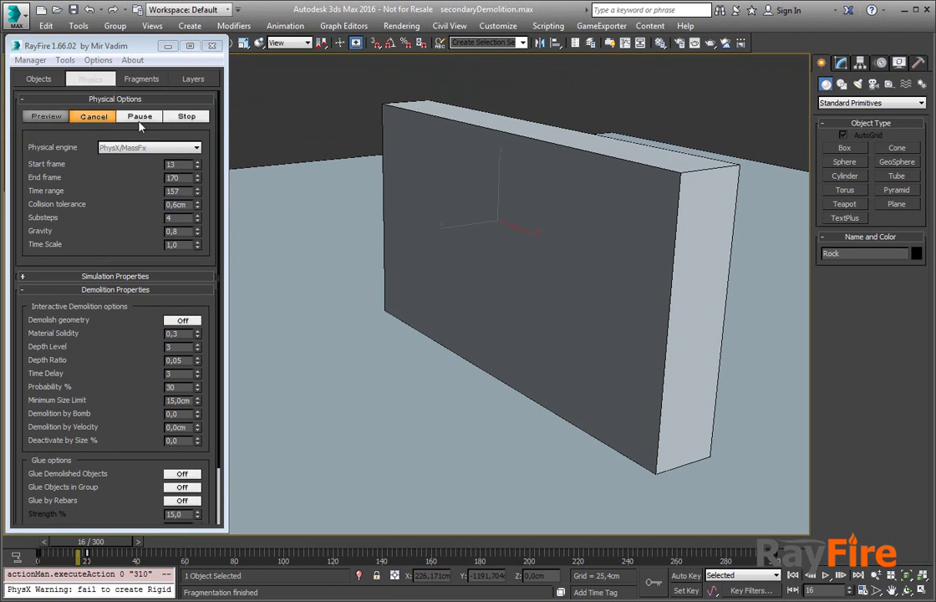
click(139, 119)
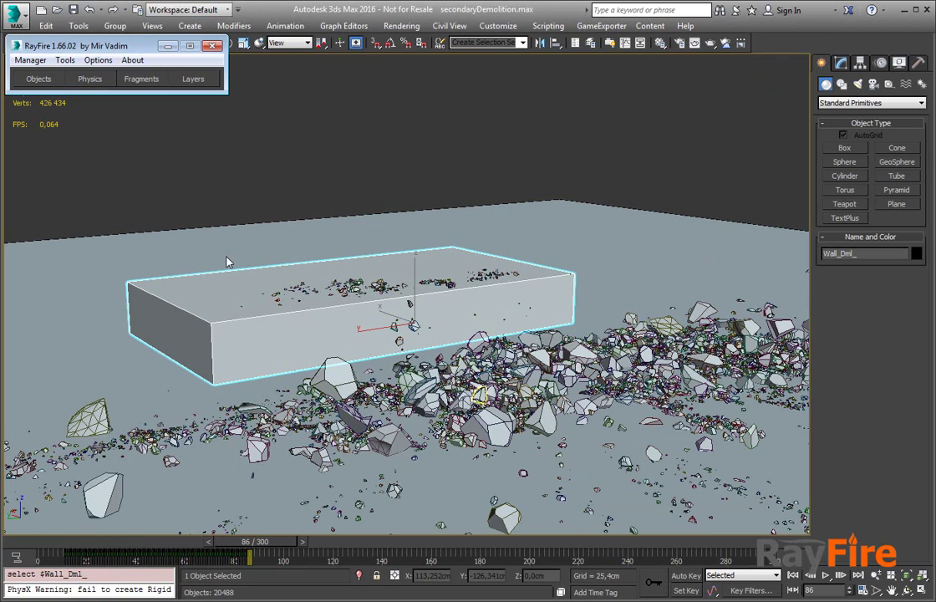
Step: Examine the debris field around the fallen wall, selecting all objects and clearing the selection
middle_drag(340, 325, 331, 323)
scroll(332, 324, down, 3)
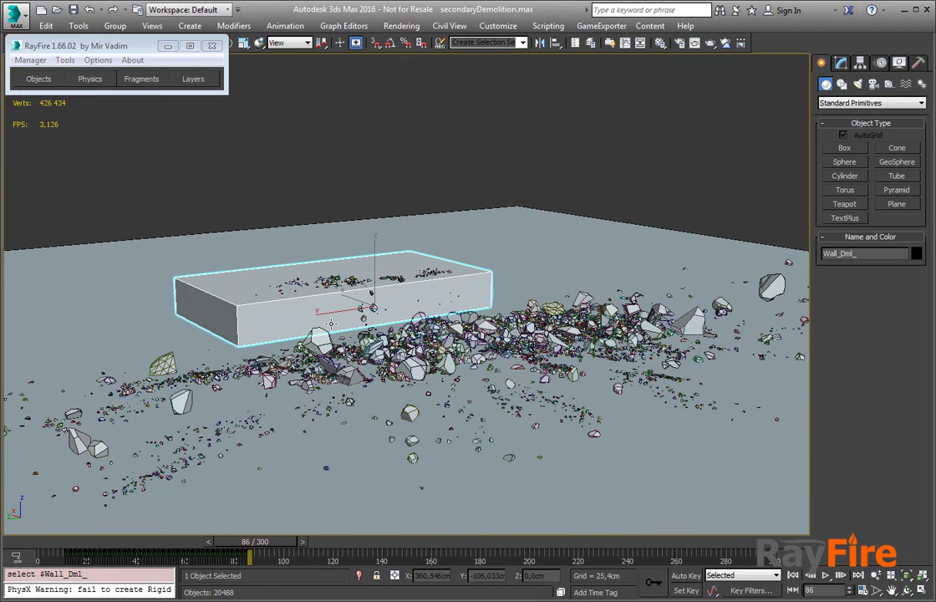
scroll(342, 325, down, 2)
alt+middle_drag(348, 321, 351, 330)
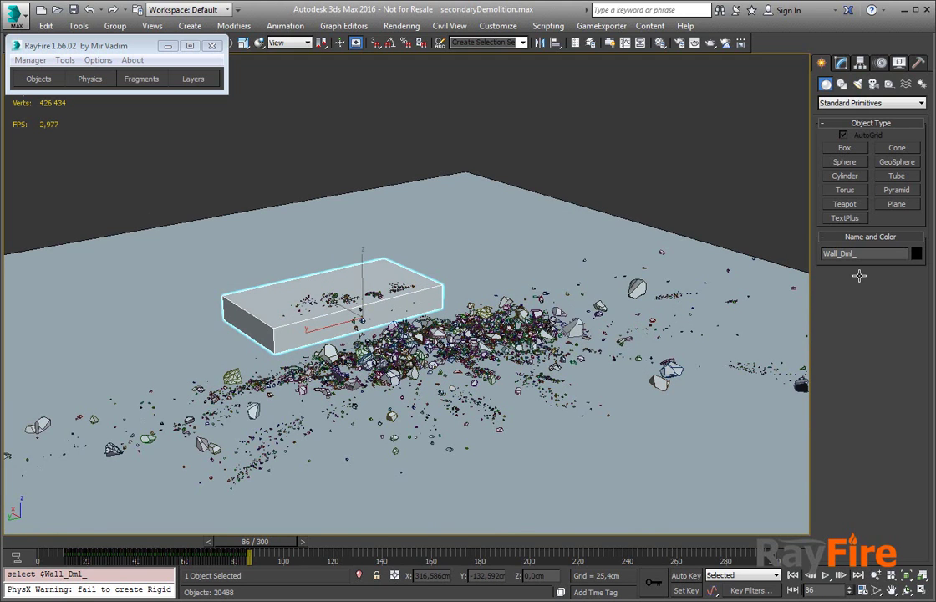
key(ctrl+a)
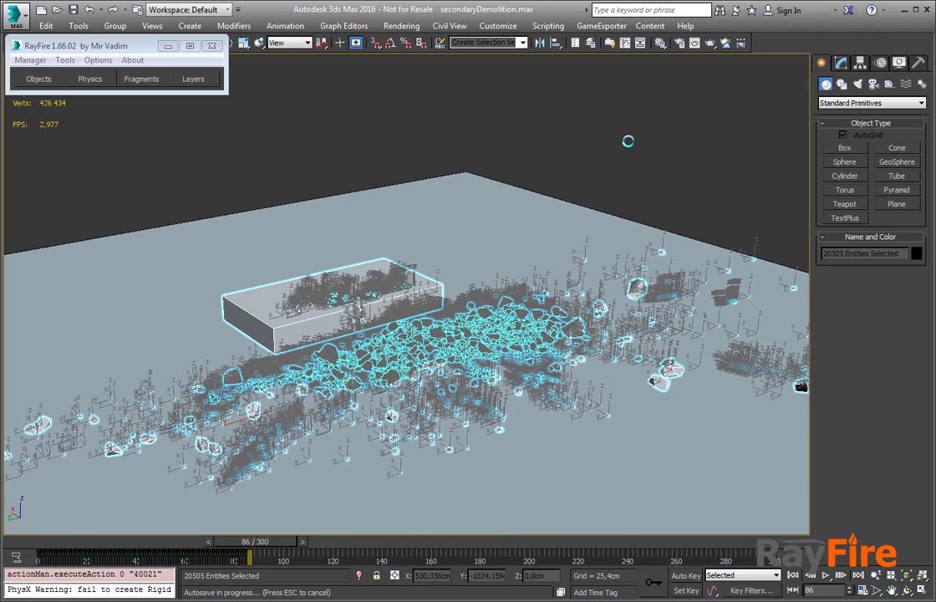
click(457, 240)
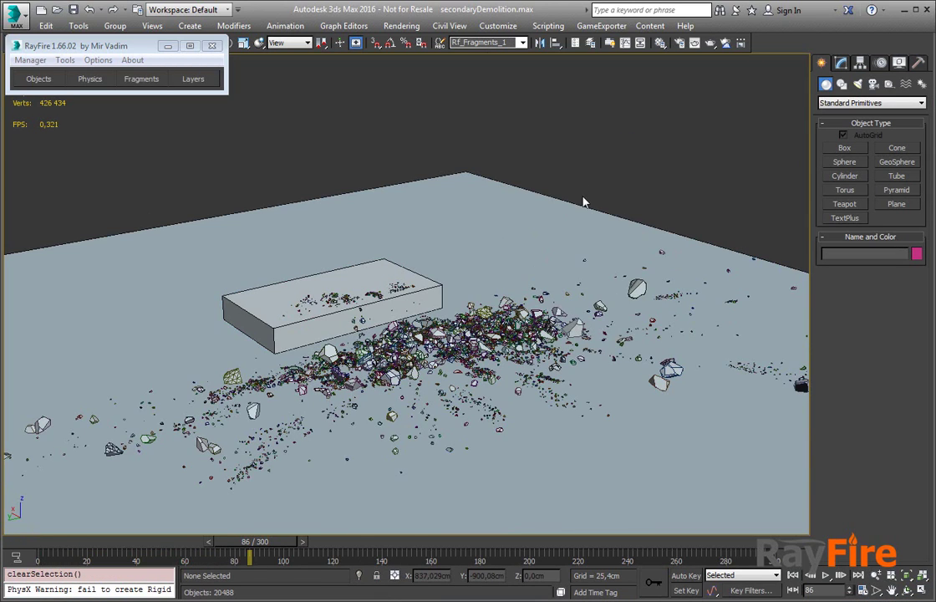